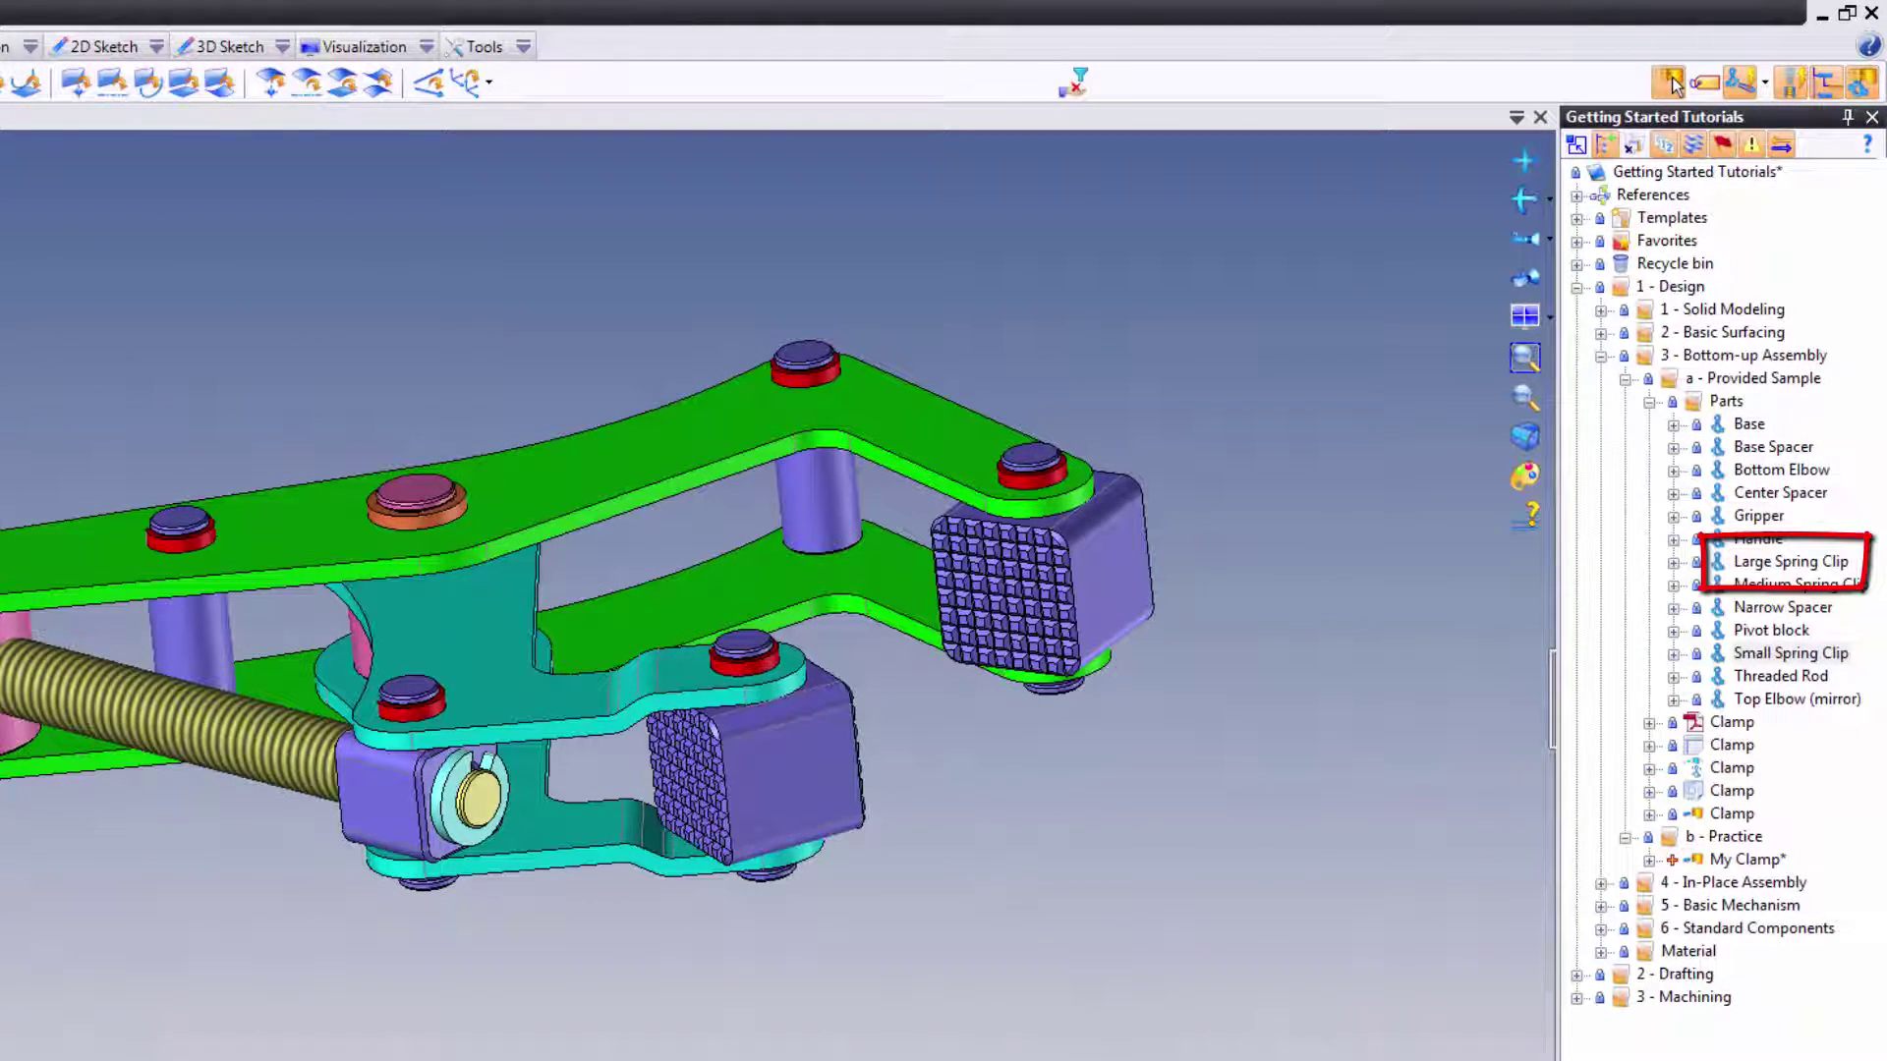
Open the Large Spring Clip part from the Parts library in its own tab.
left_click(1795, 566)
double_click(1794, 566)
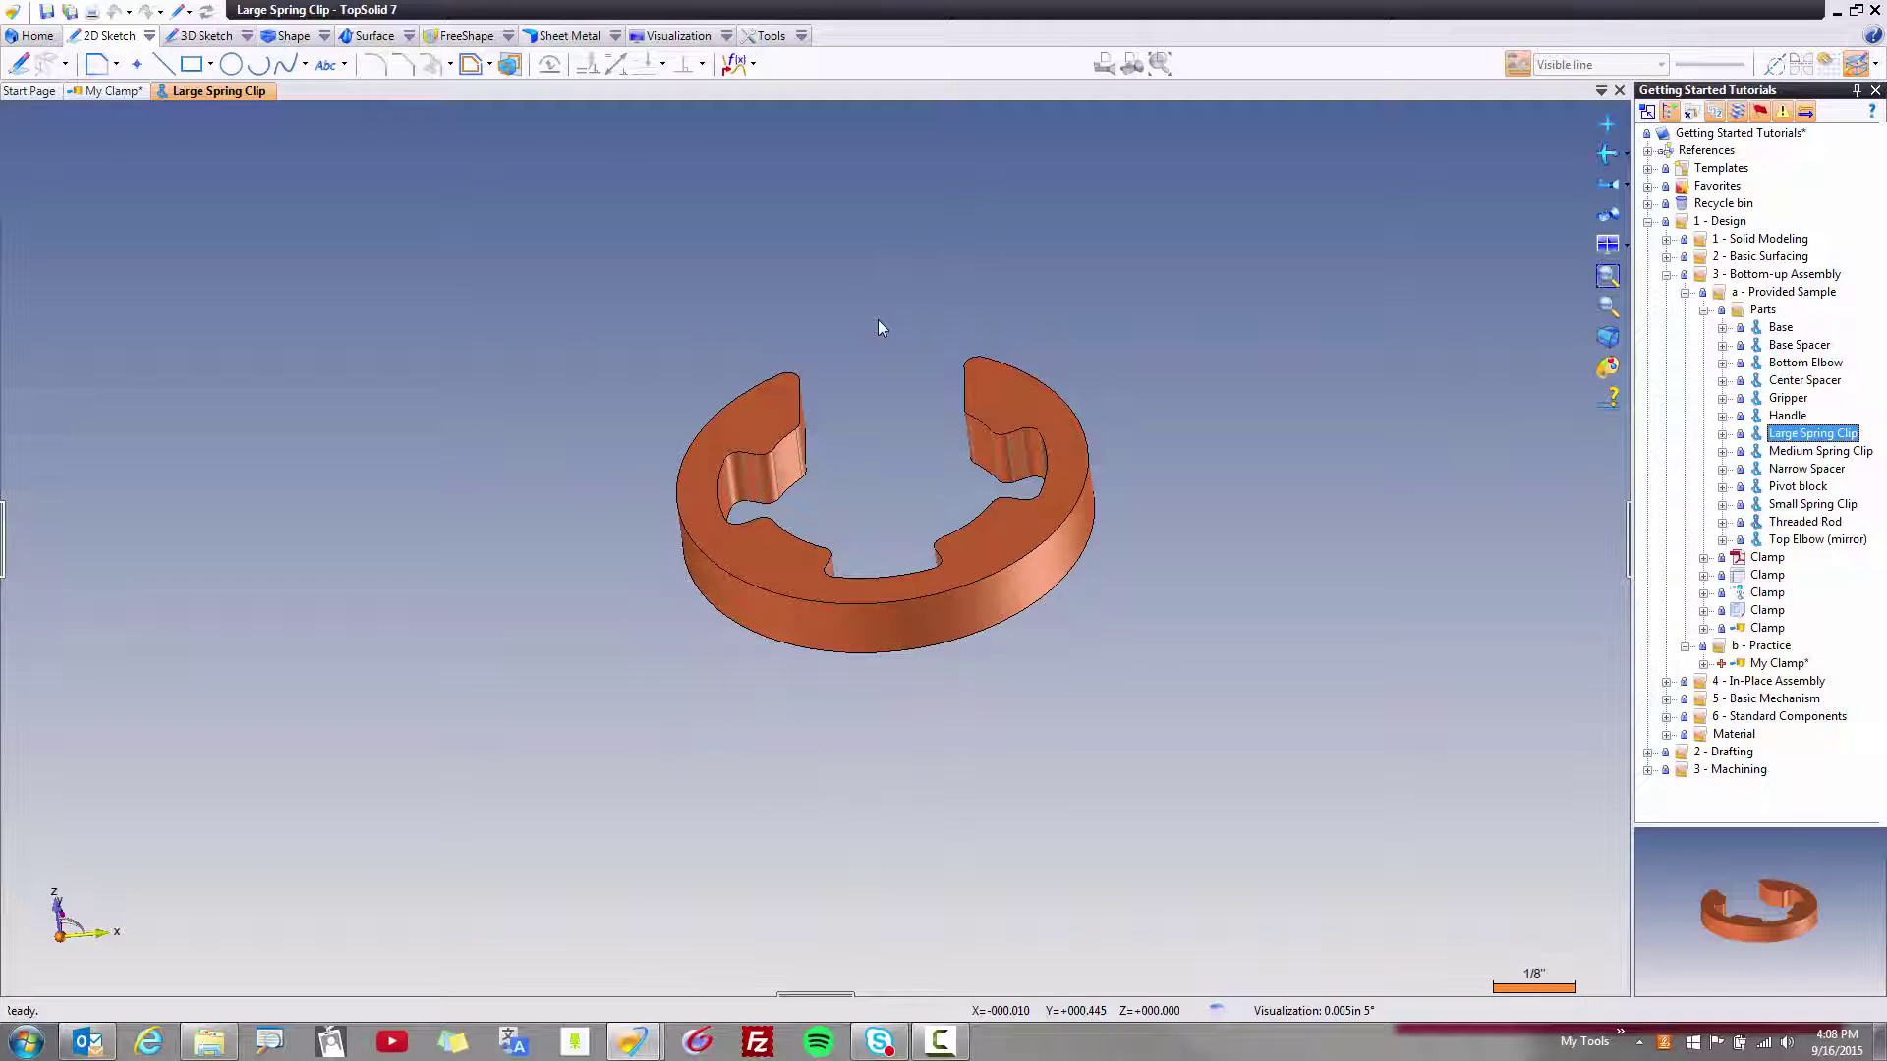
Expand the Options side panel and show Plane Symmetry under Tools > Symmetries.
left_click(3, 541)
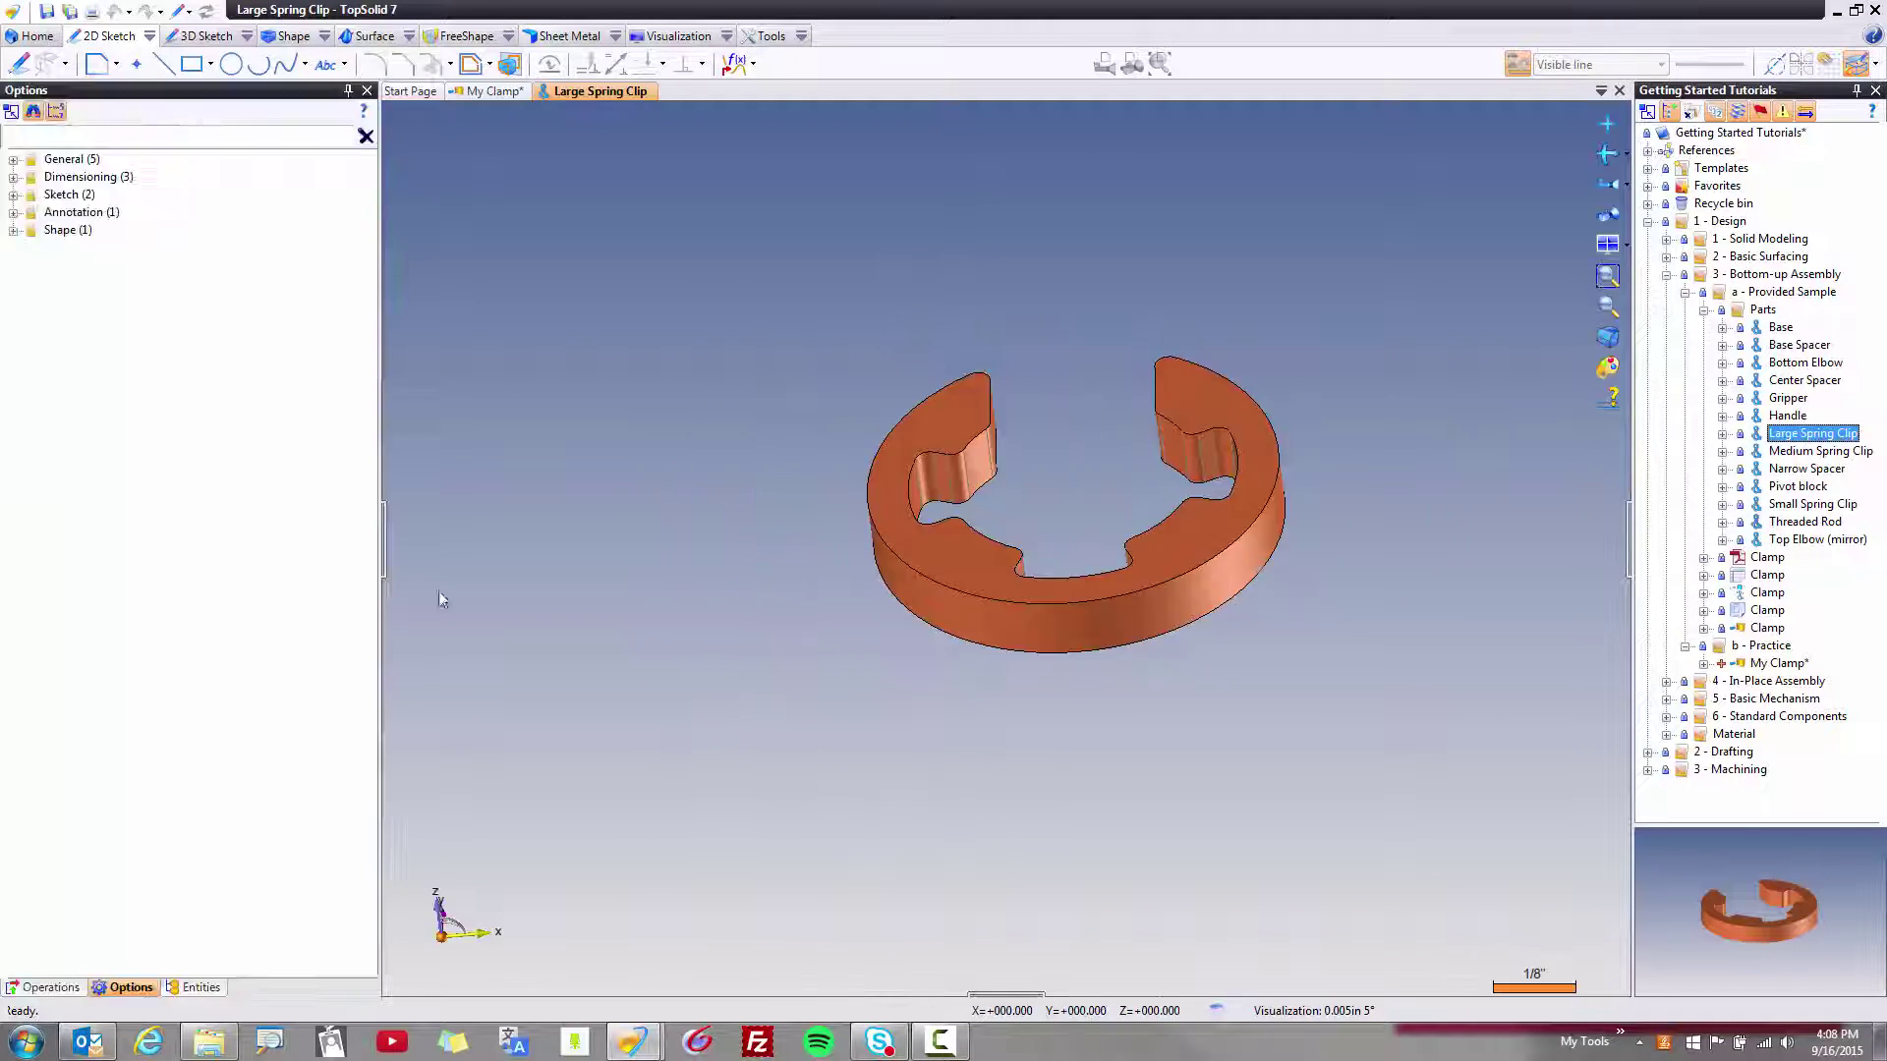
left_click(801, 37)
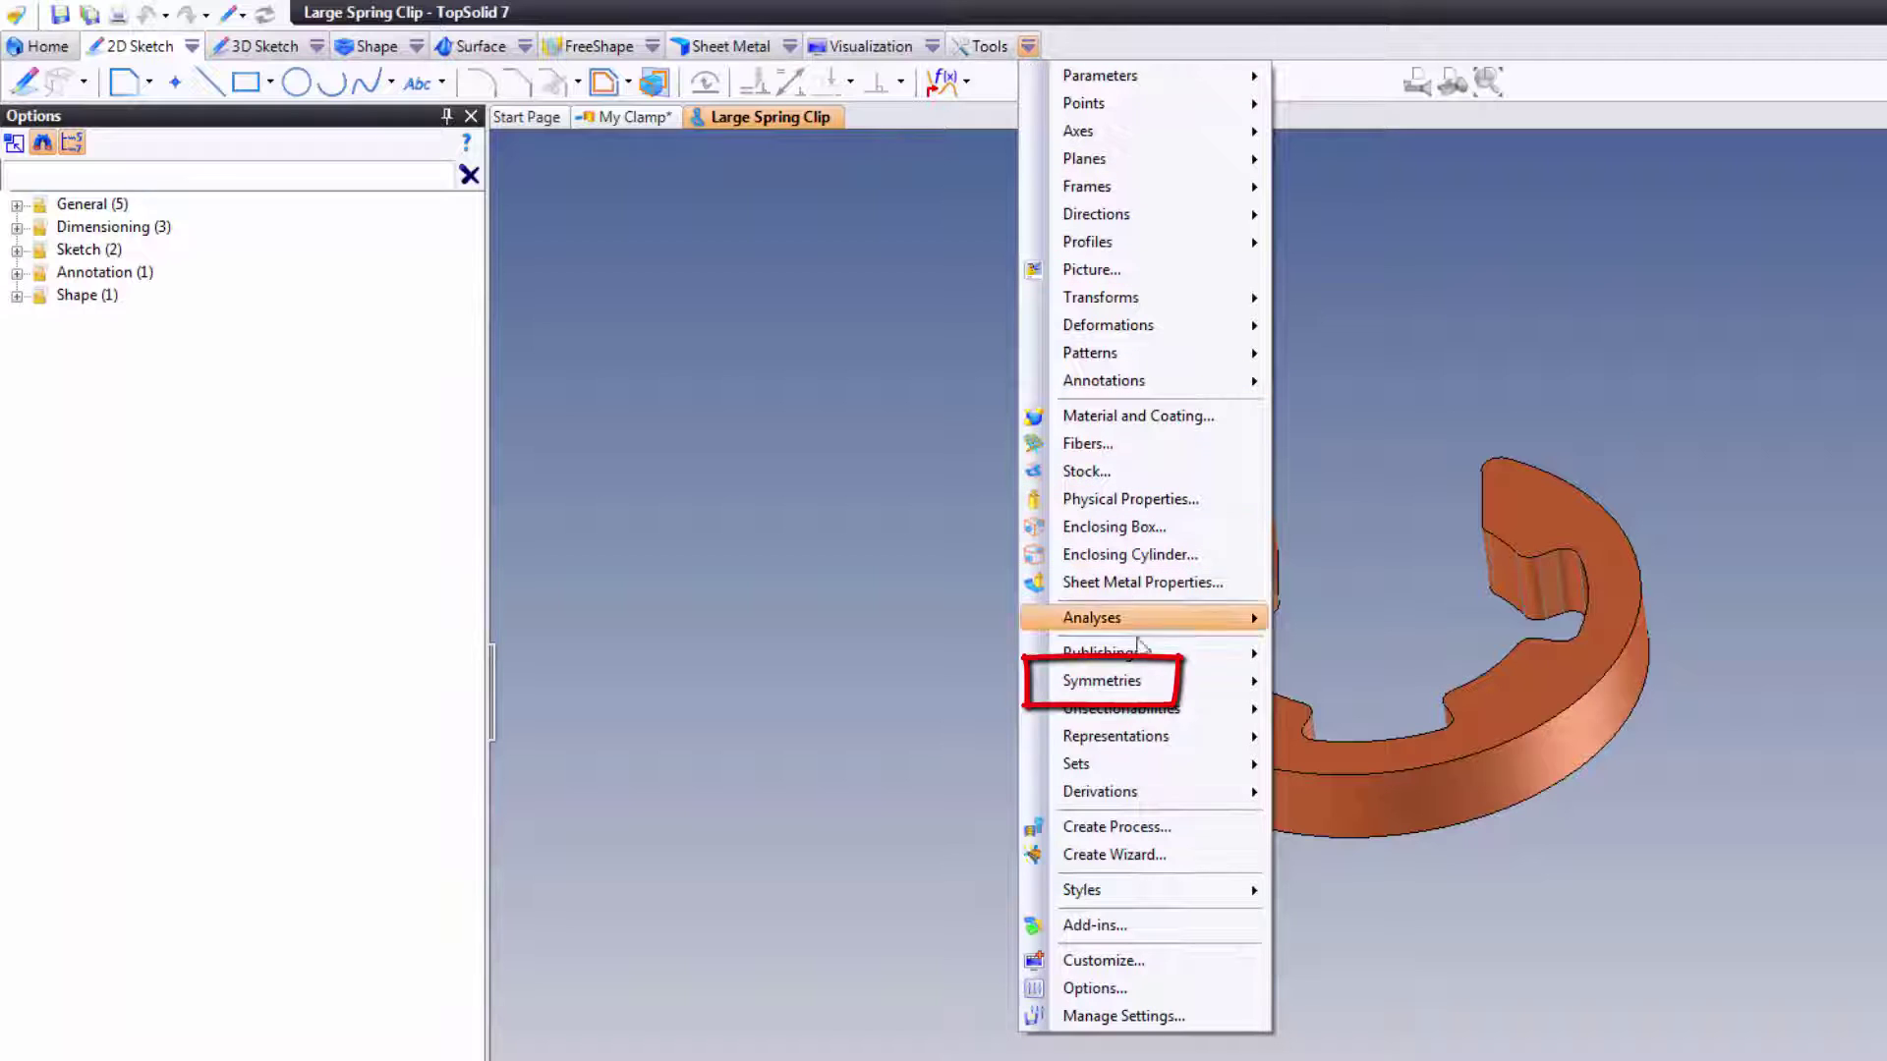
mouse_move(1162, 692)
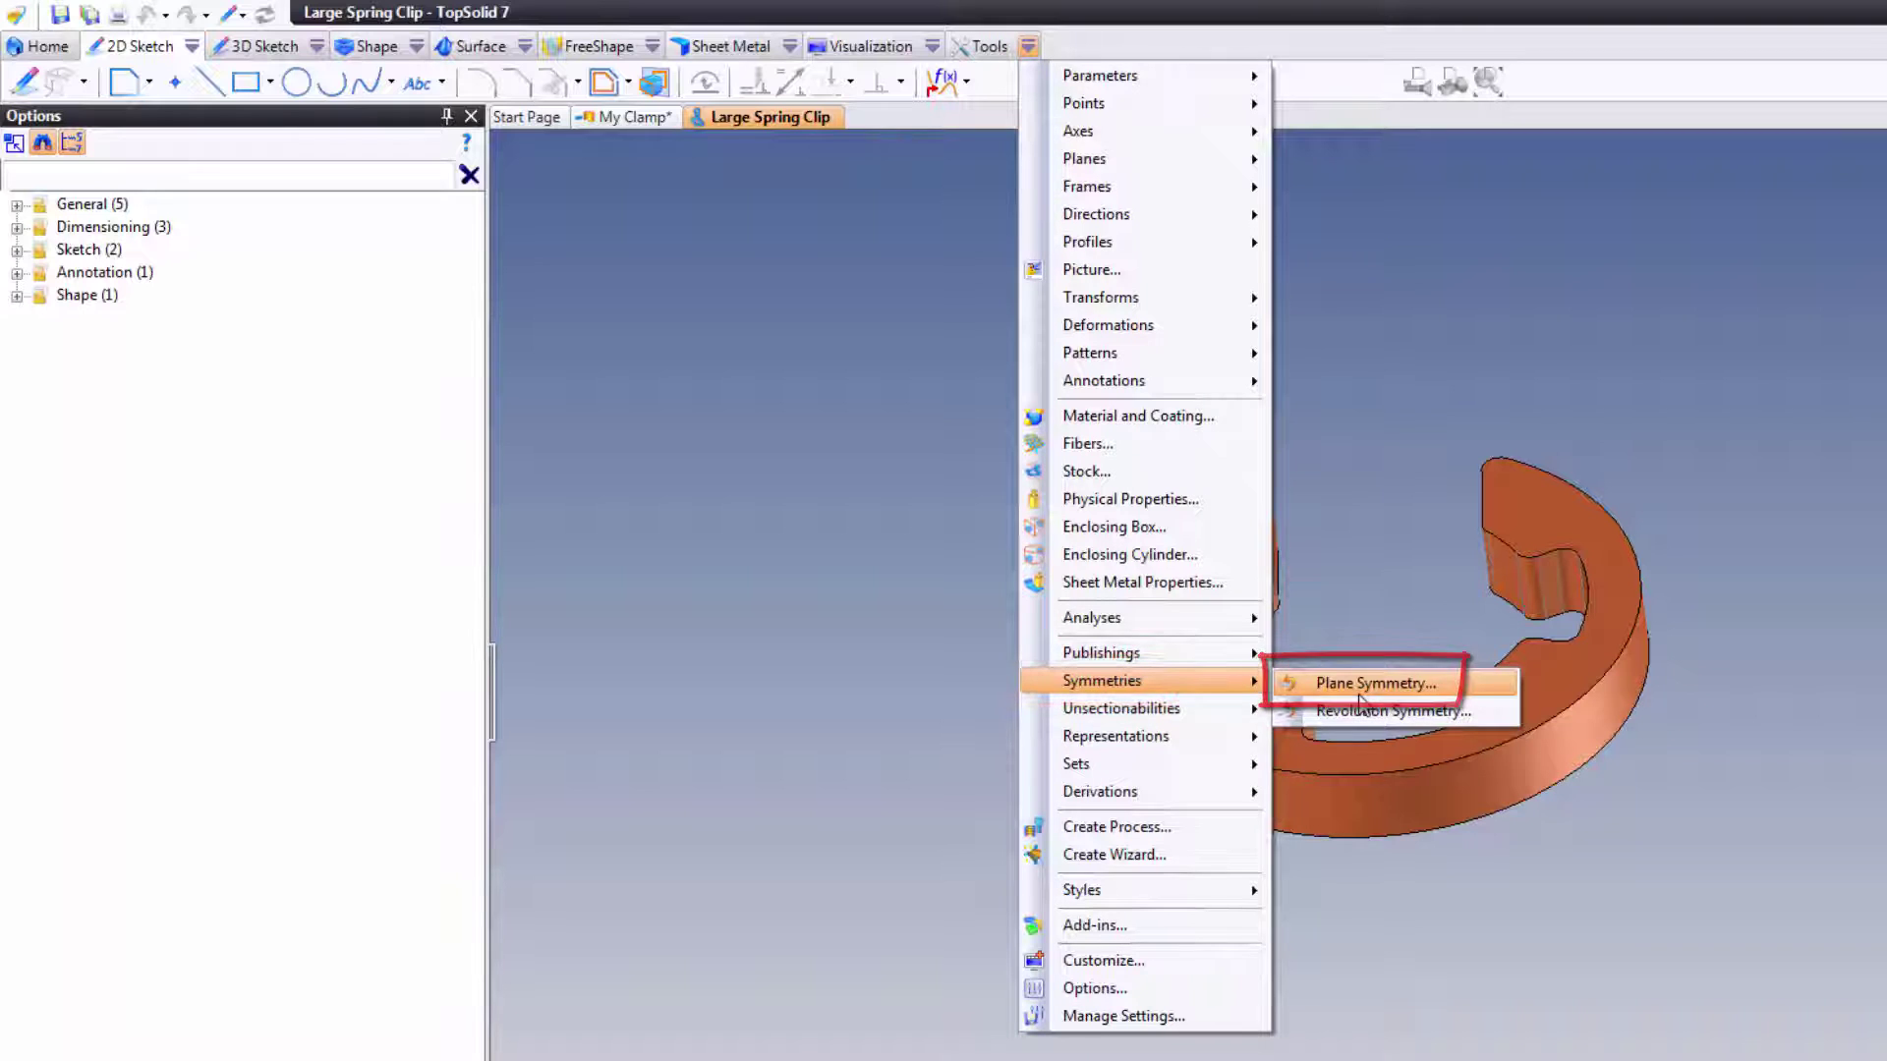
In Entities, expand Symmetries and edit Symmetry 1 to confirm its Absolute XY Plane.
mouse_move(1024, 736)
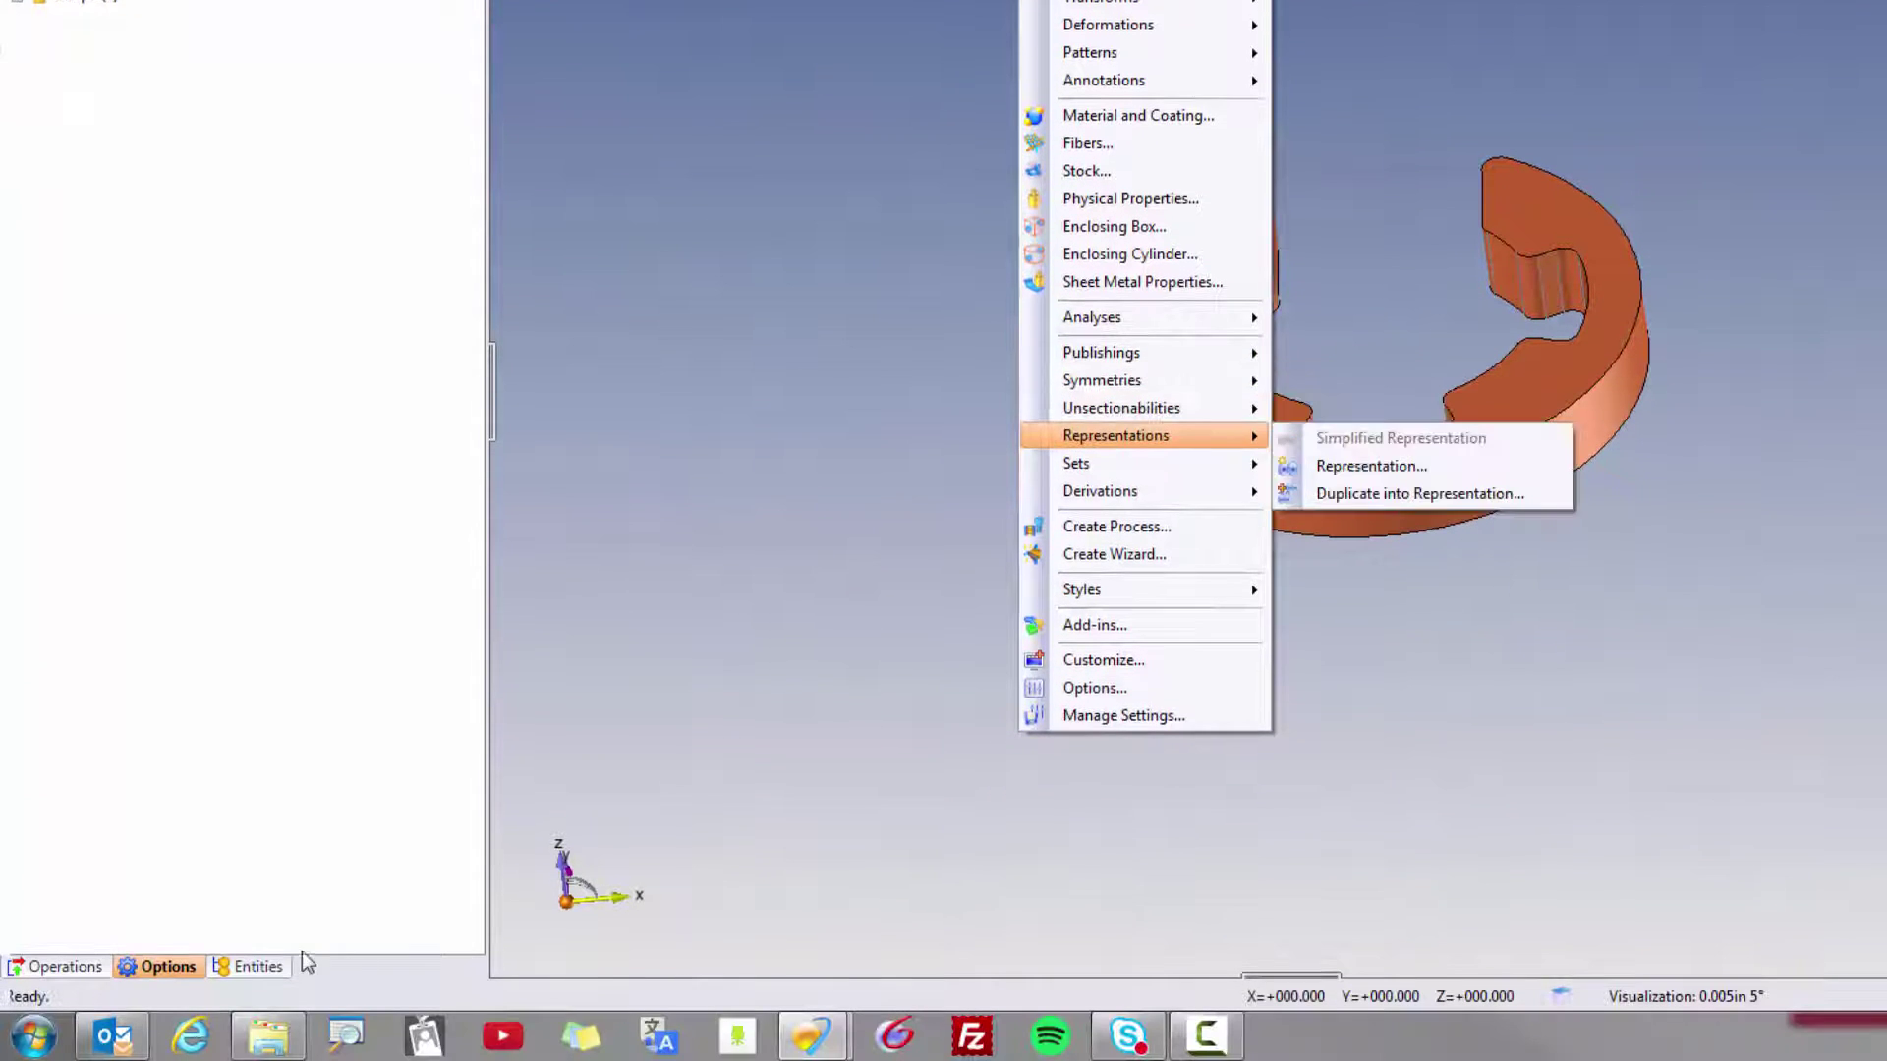
left_click(259, 966)
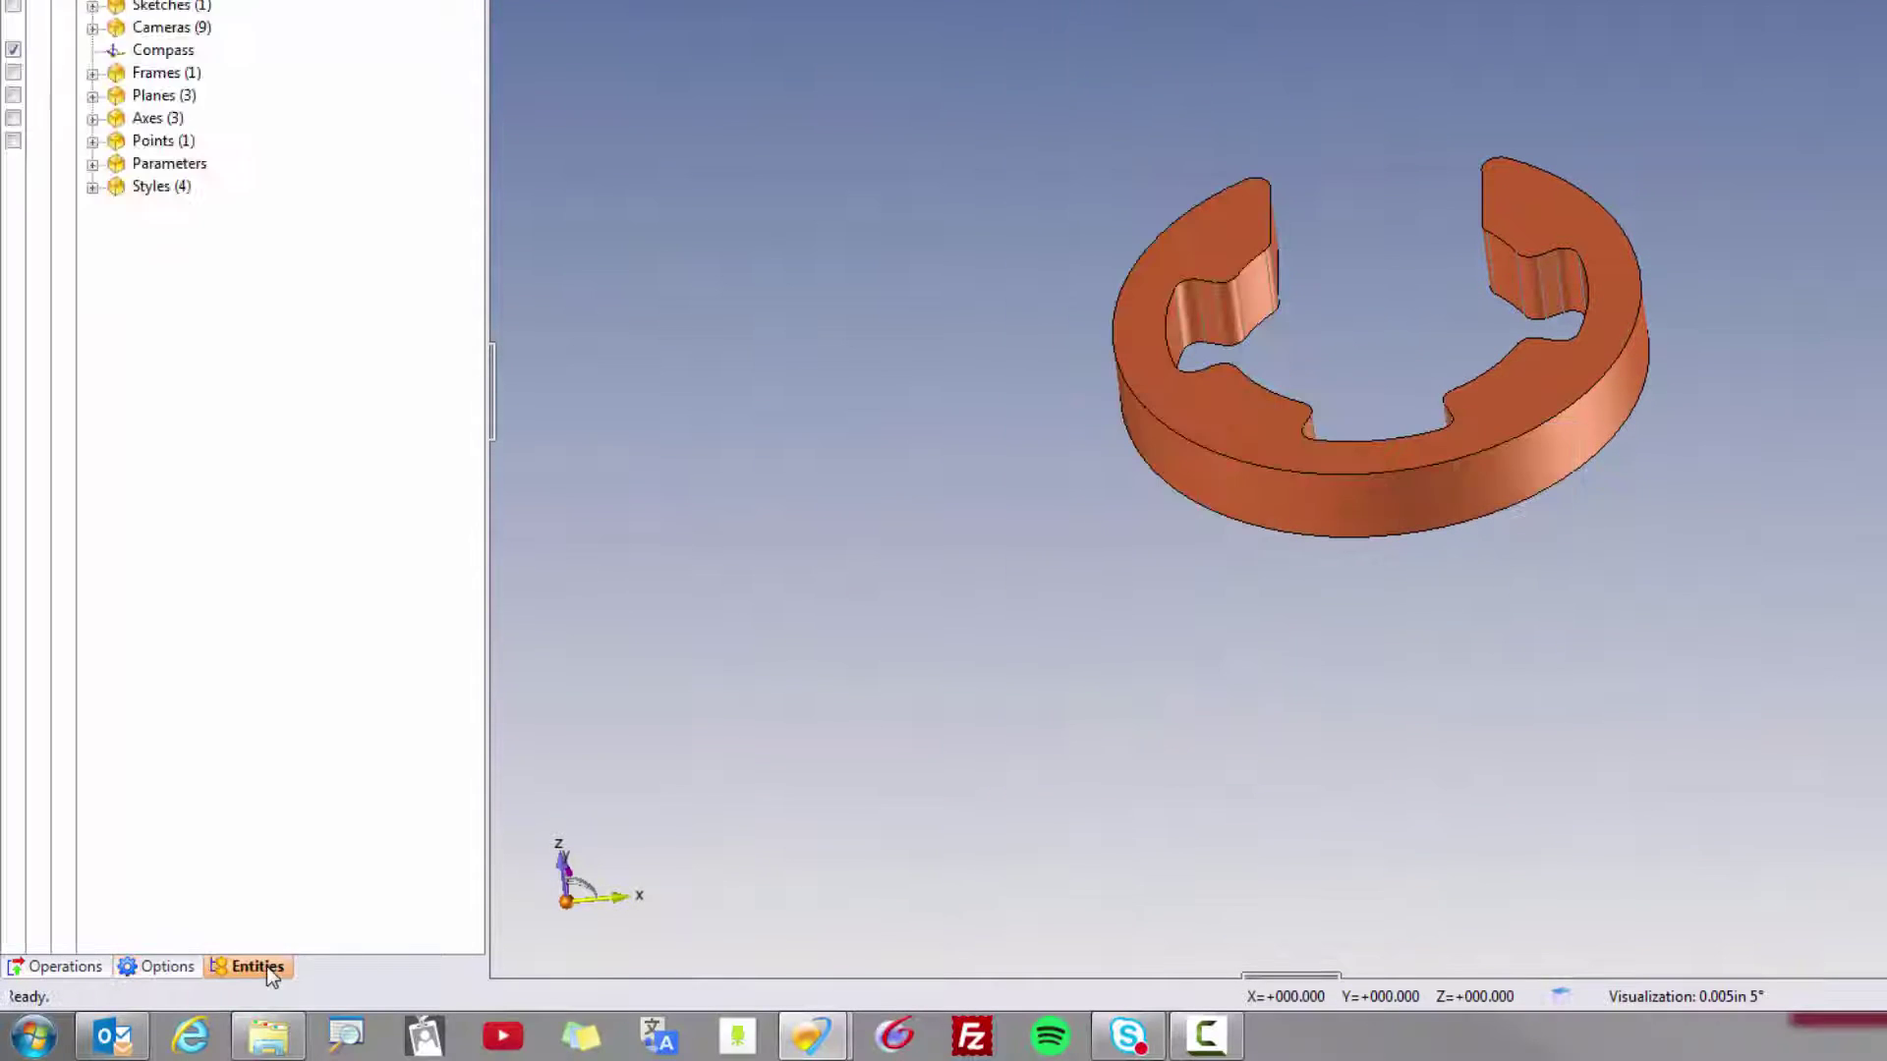
left_click(172, 238)
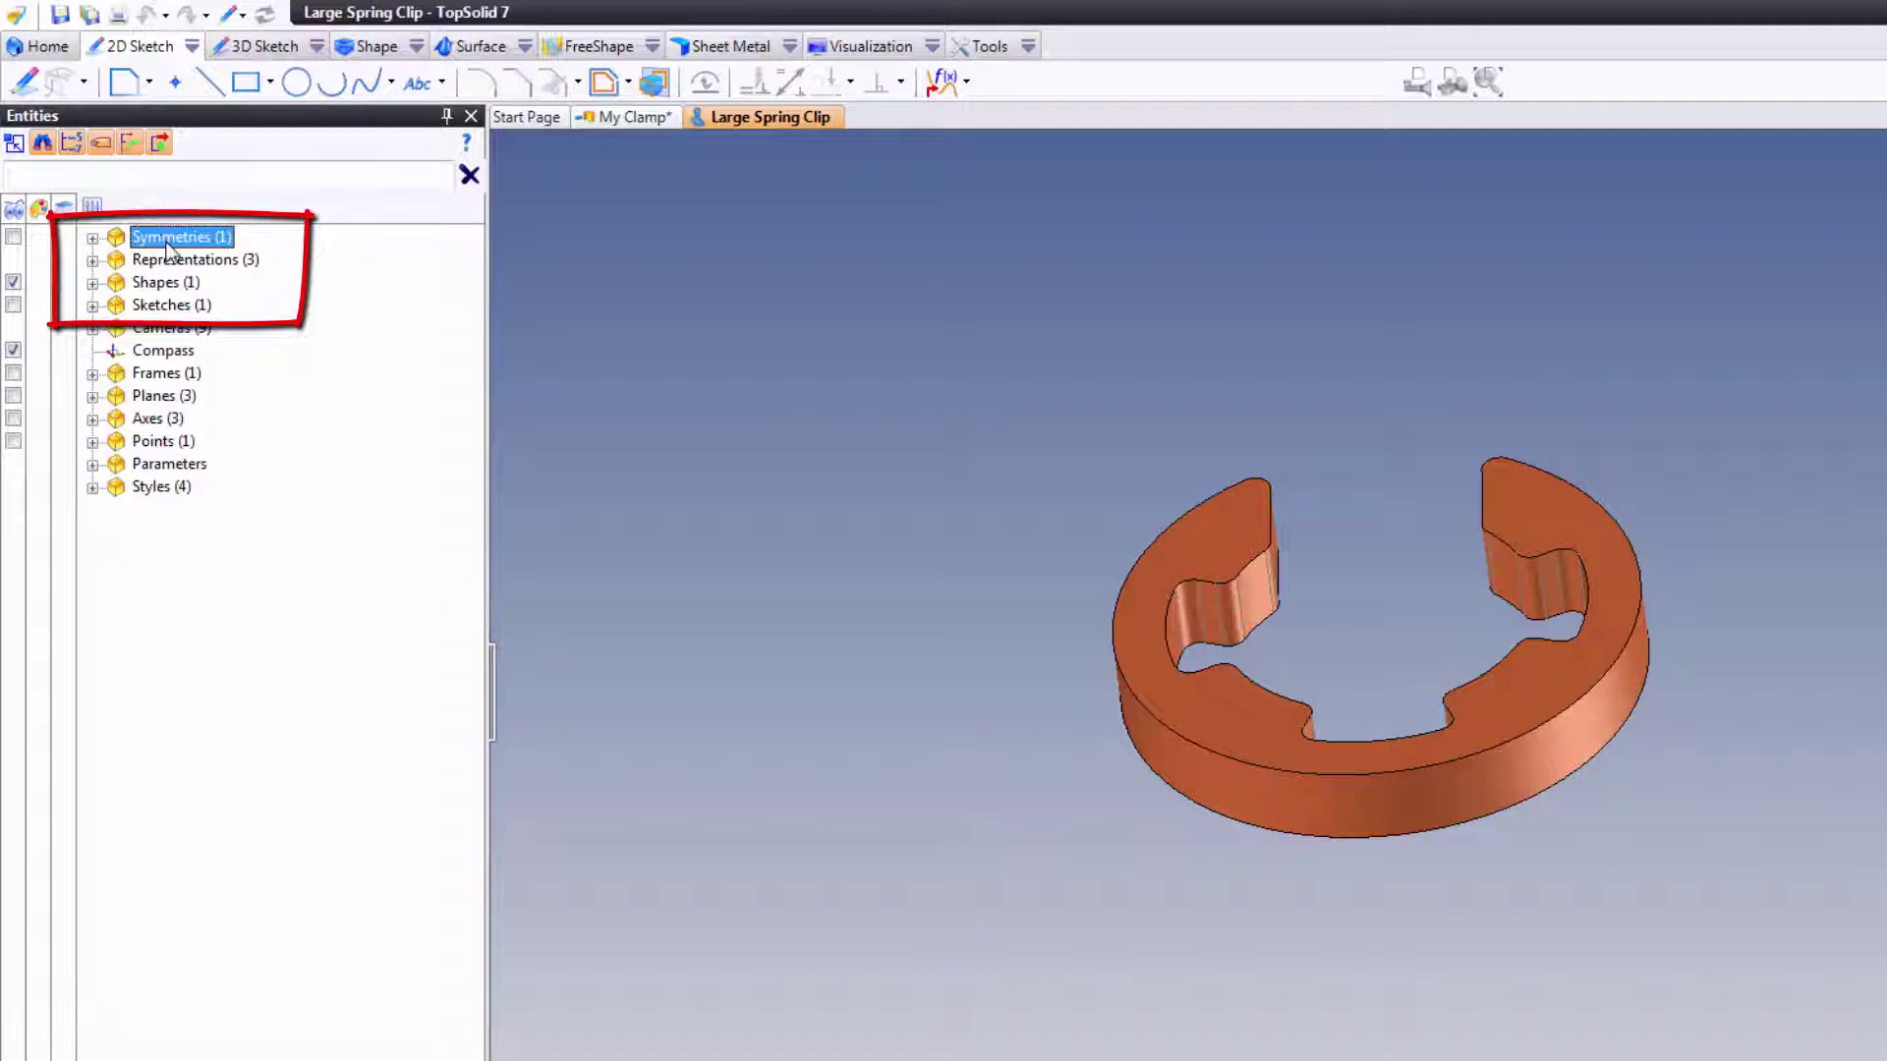
double_click(167, 241)
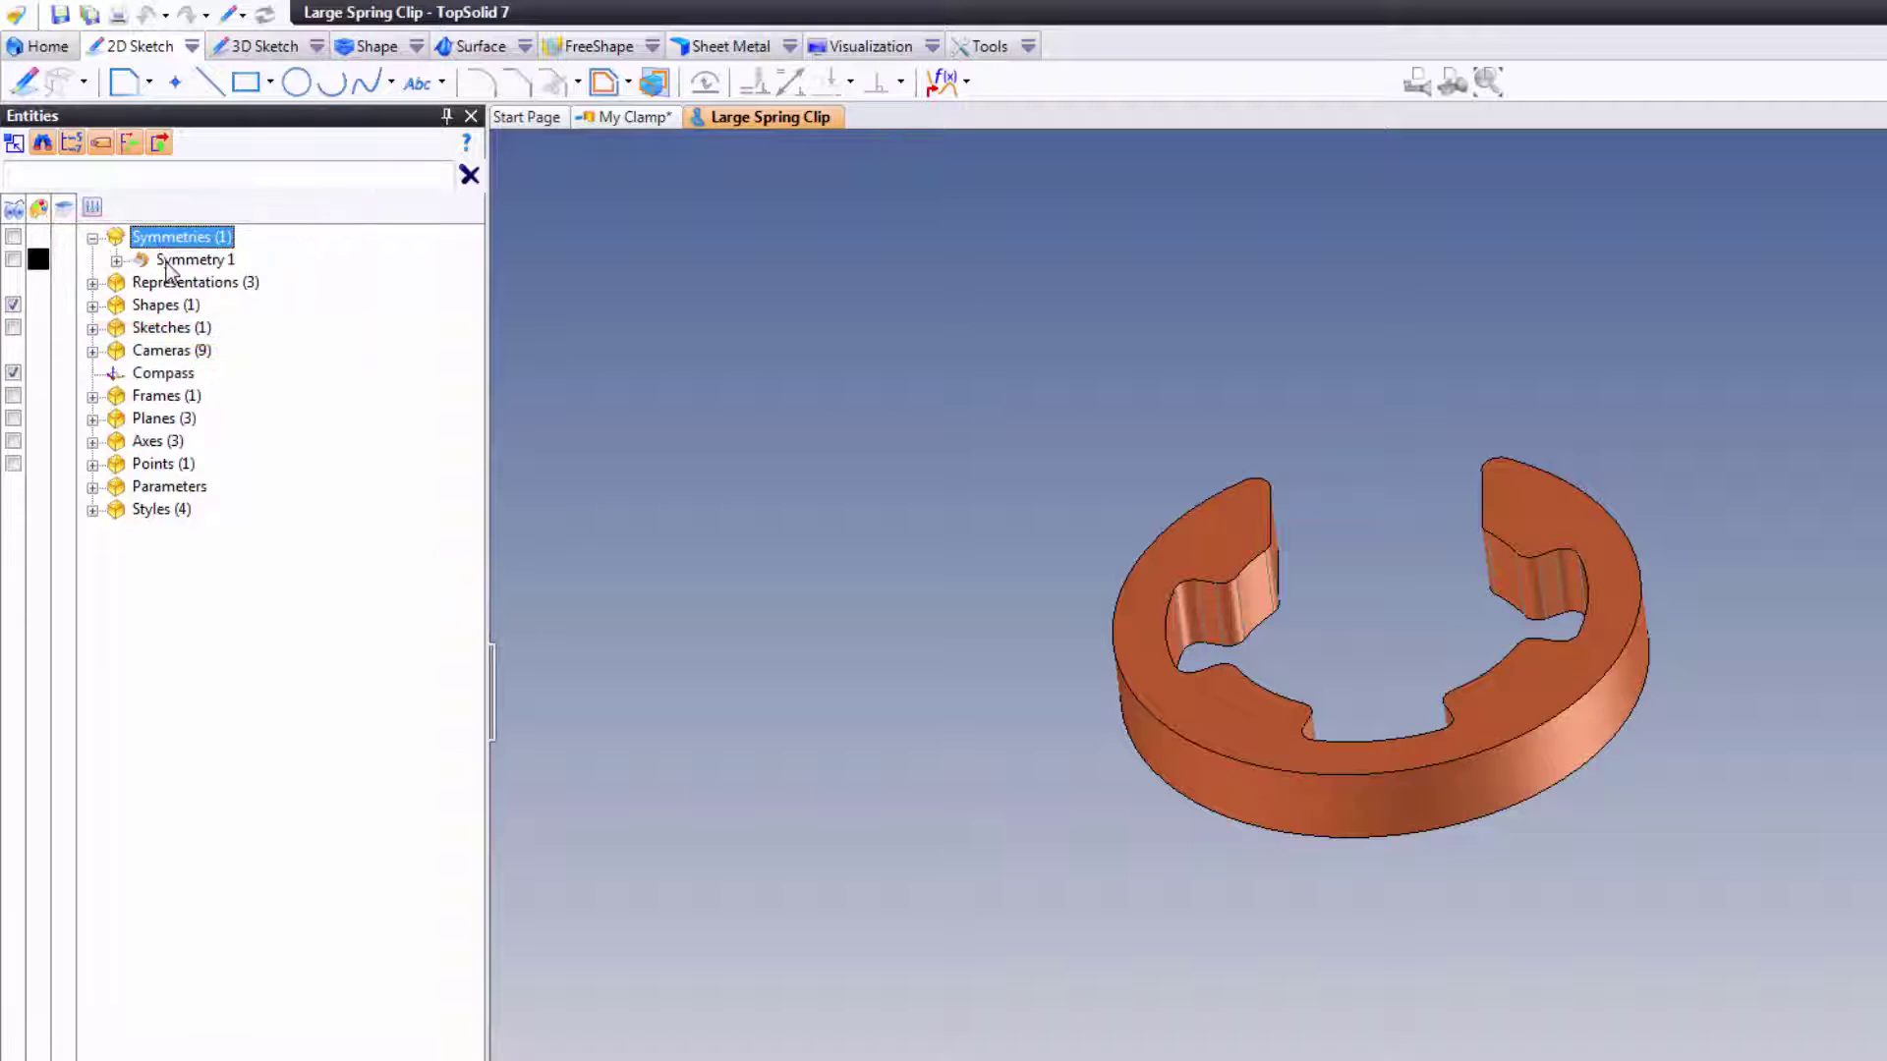
left_click(172, 263)
left_click(116, 261)
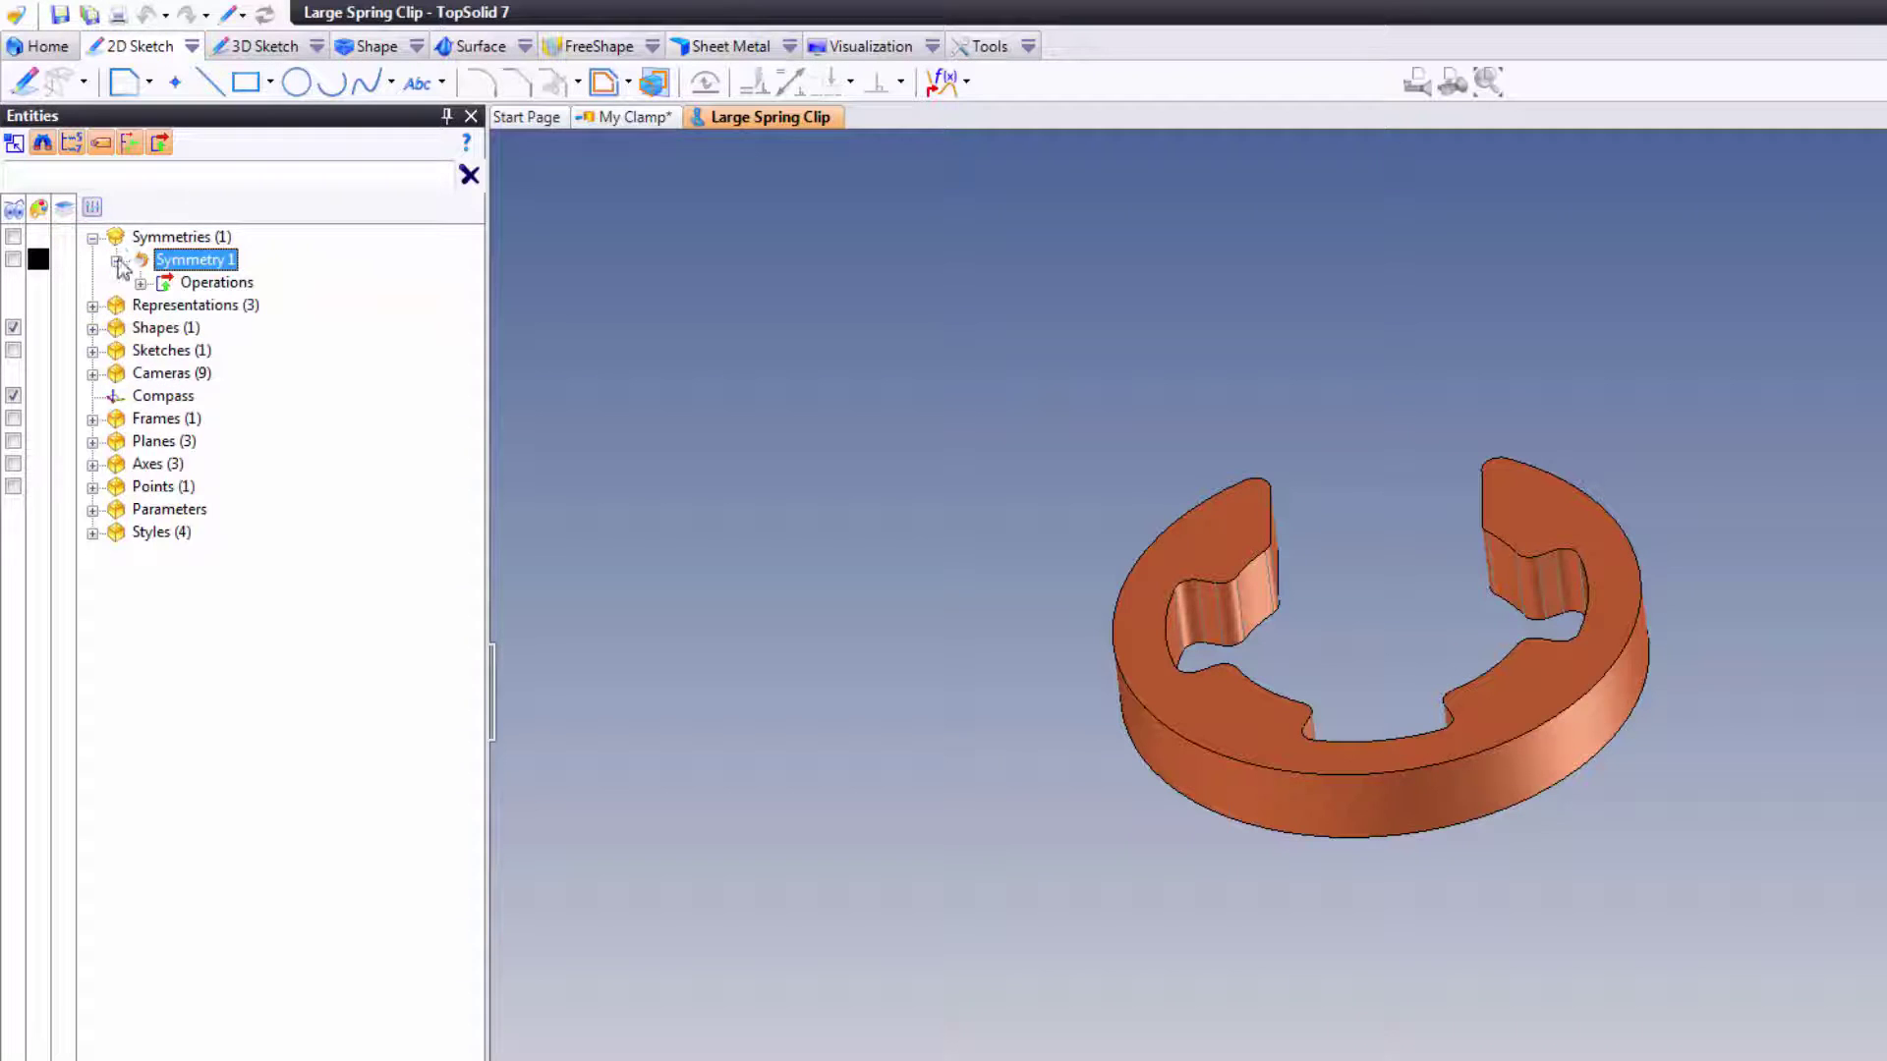
right_click(186, 271)
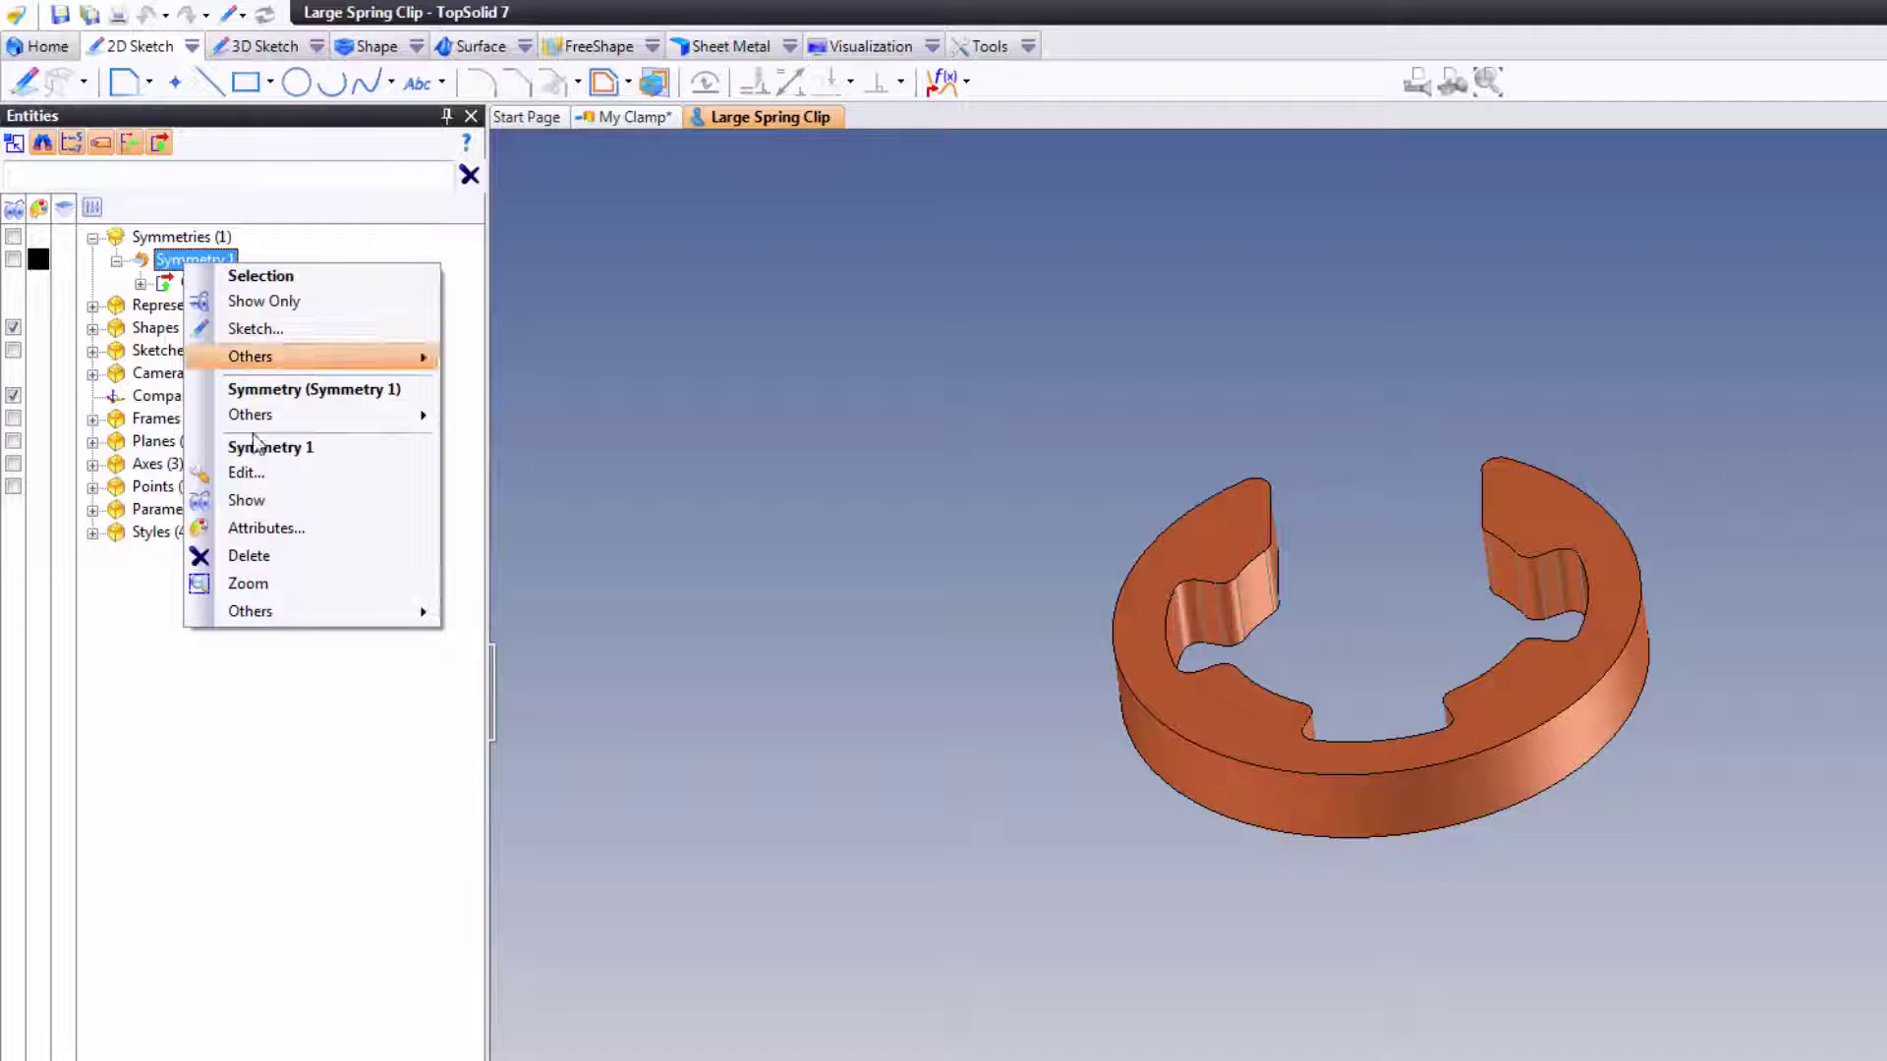
left_click(258, 475)
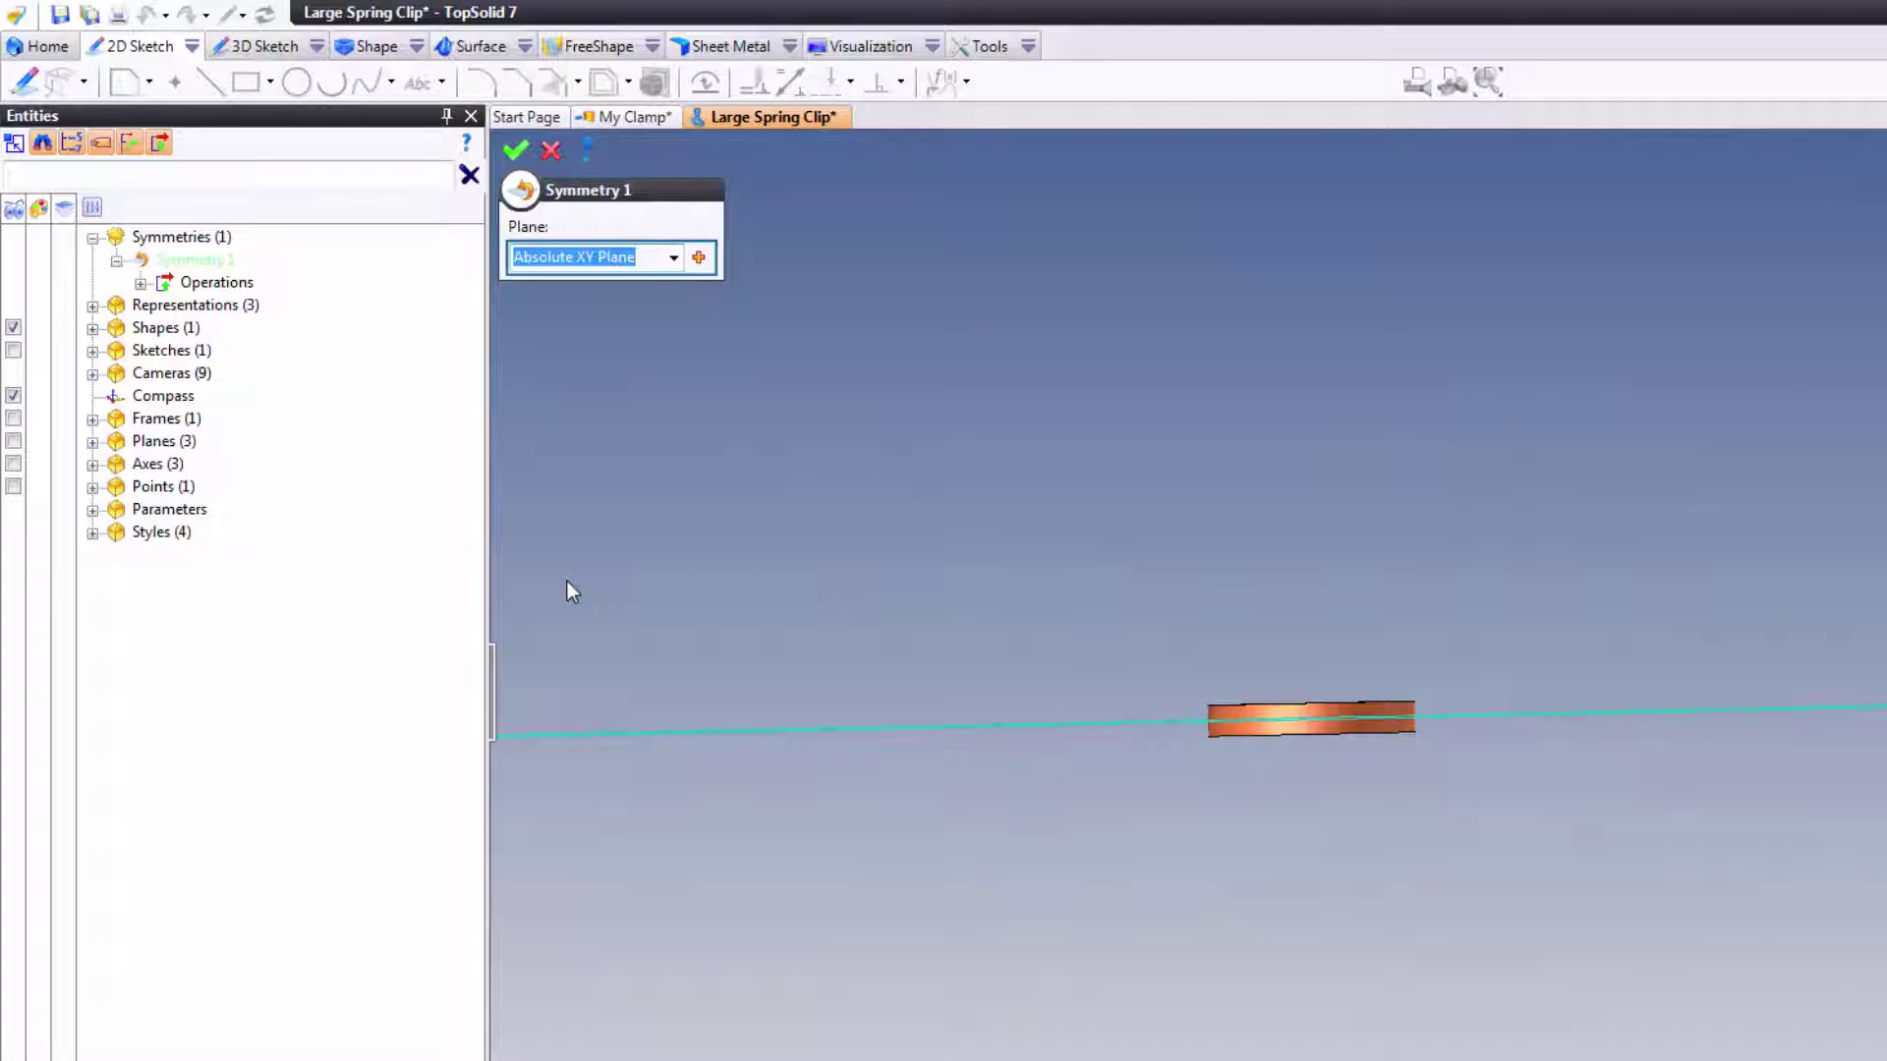
Close the Symmetry 1 edit and the Large Spring Clip tab without saving.
left_click(552, 152)
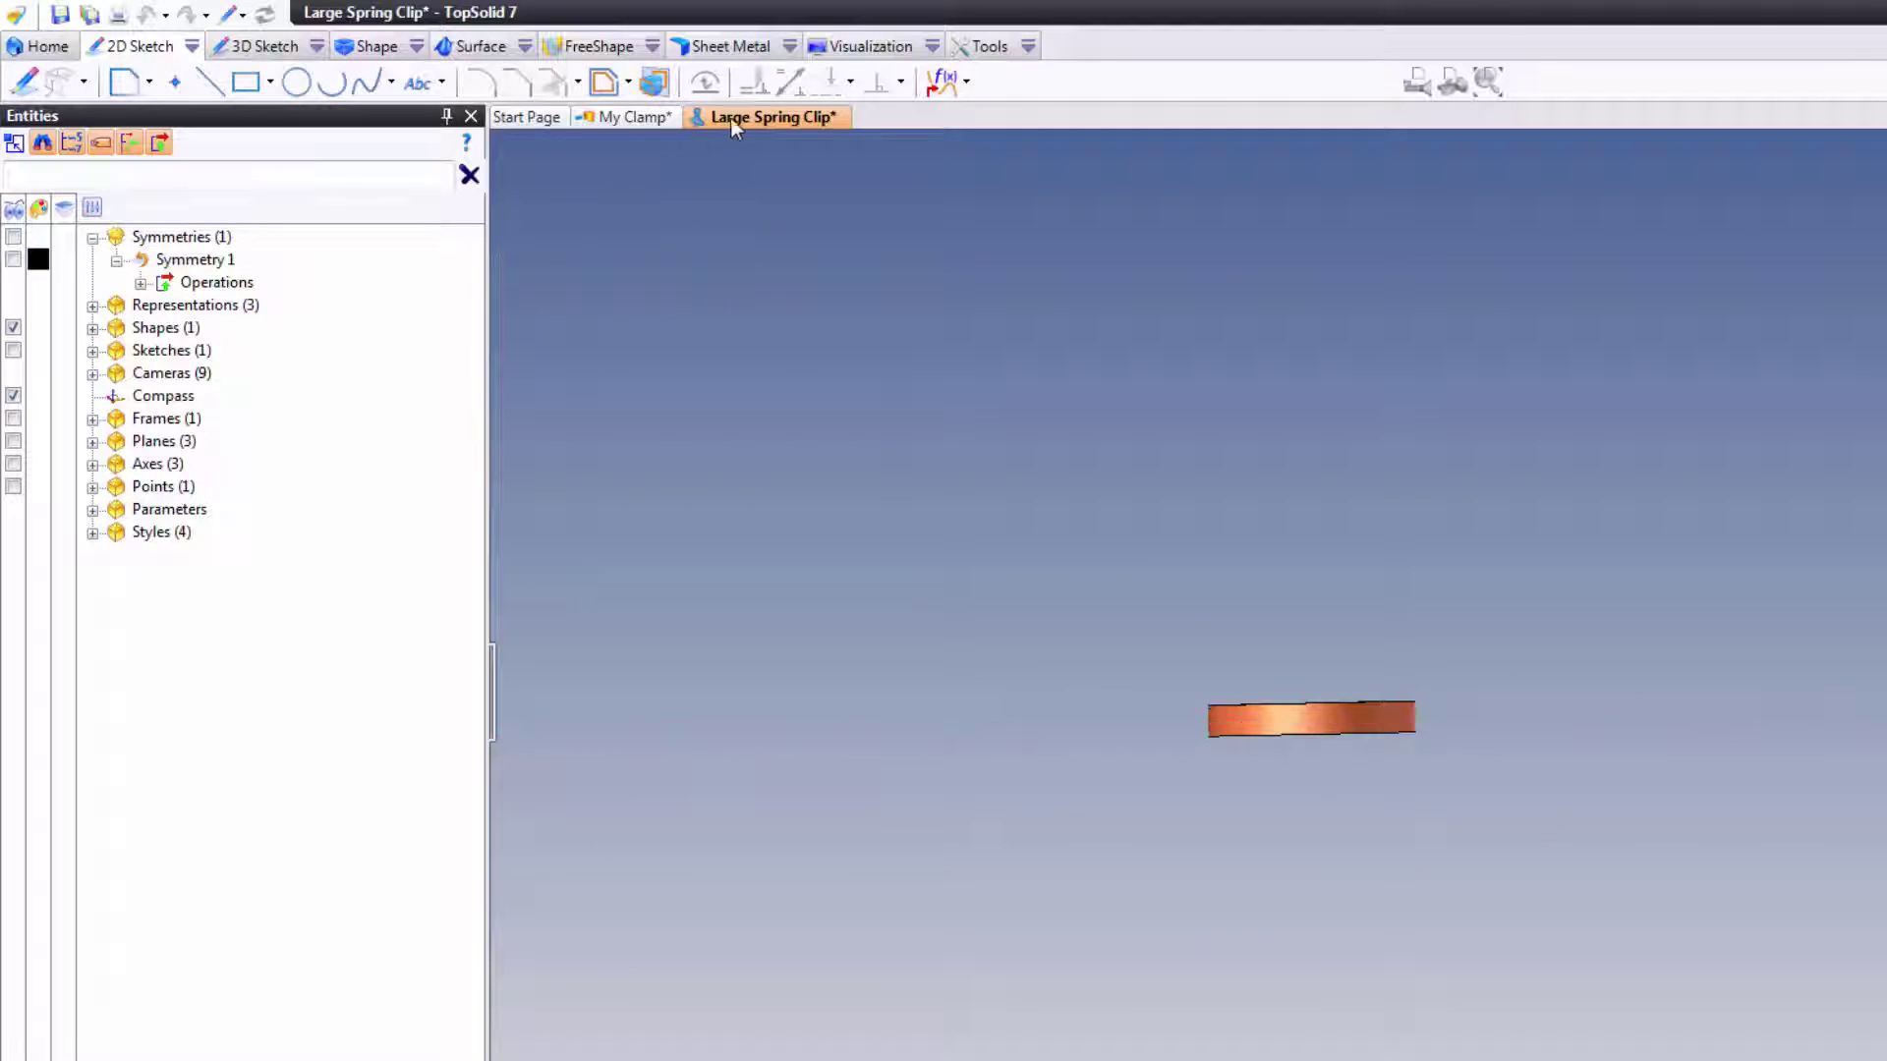
middle_click(738, 124)
left_click(1220, 714)
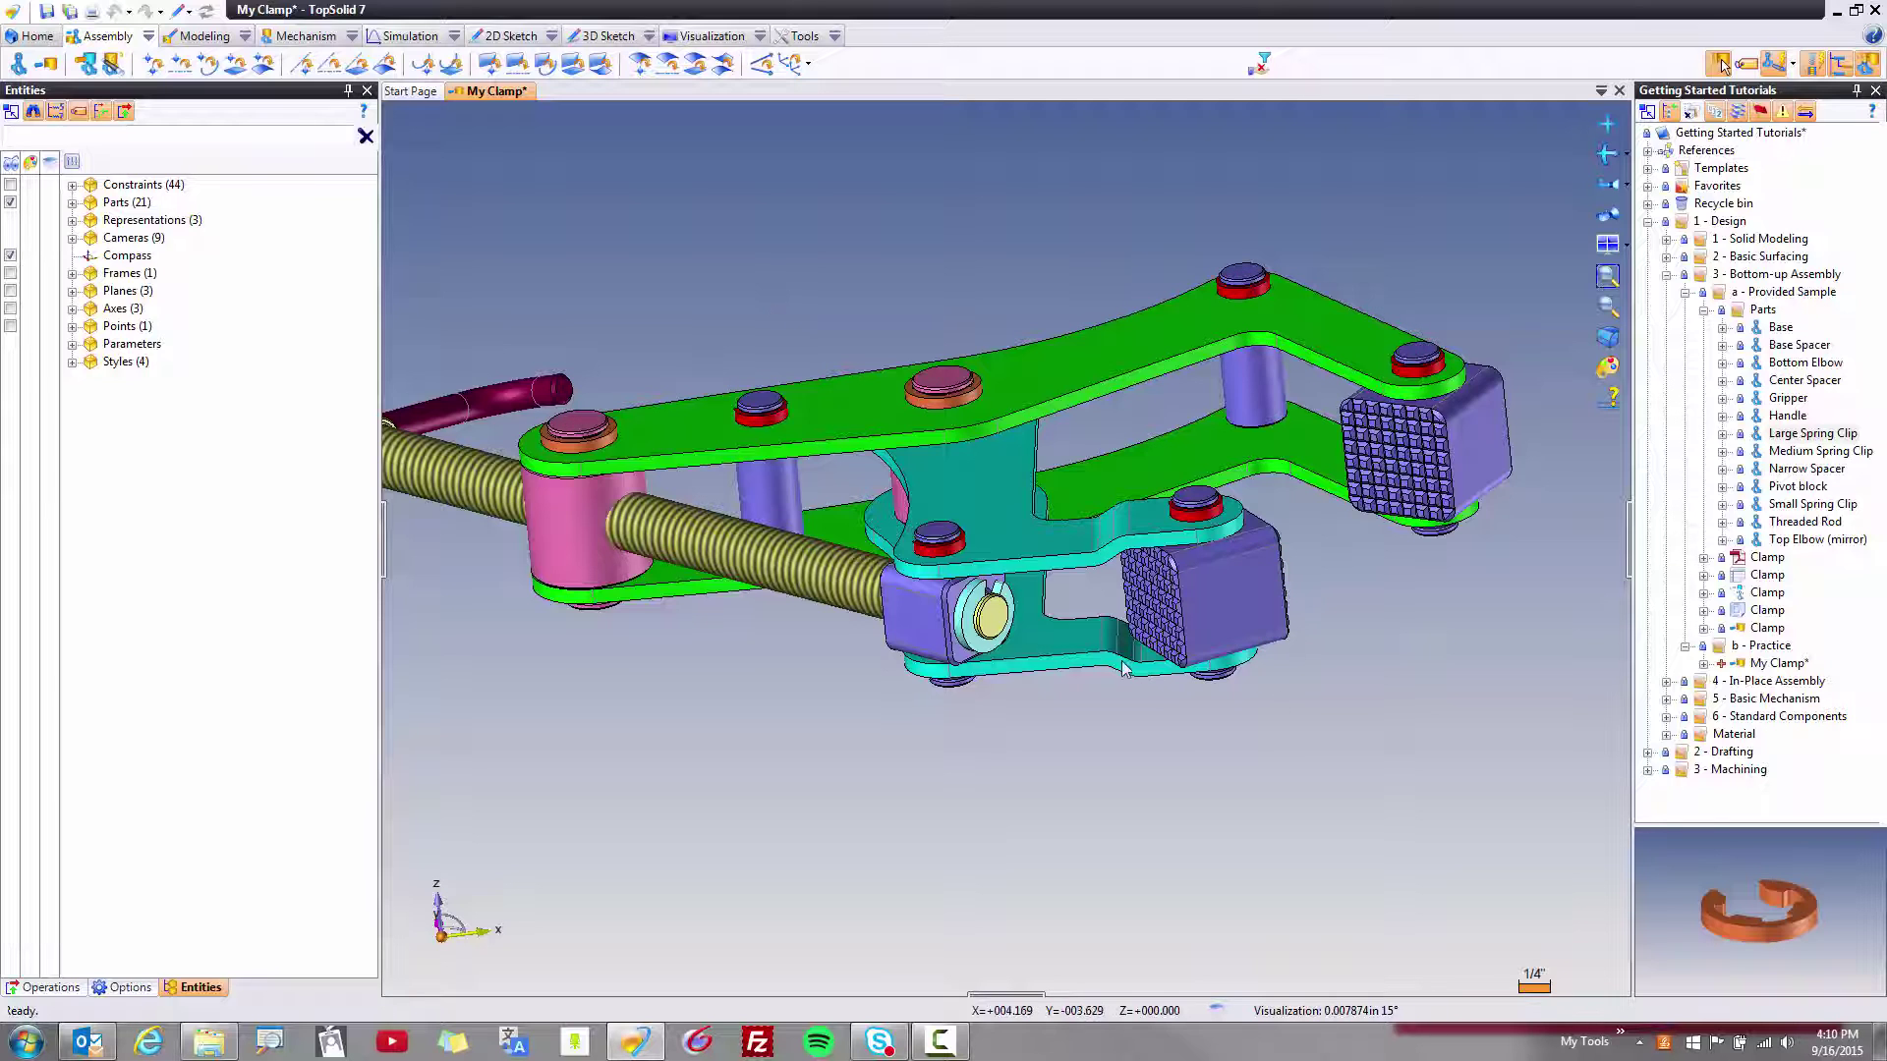
left_click(1069, 548)
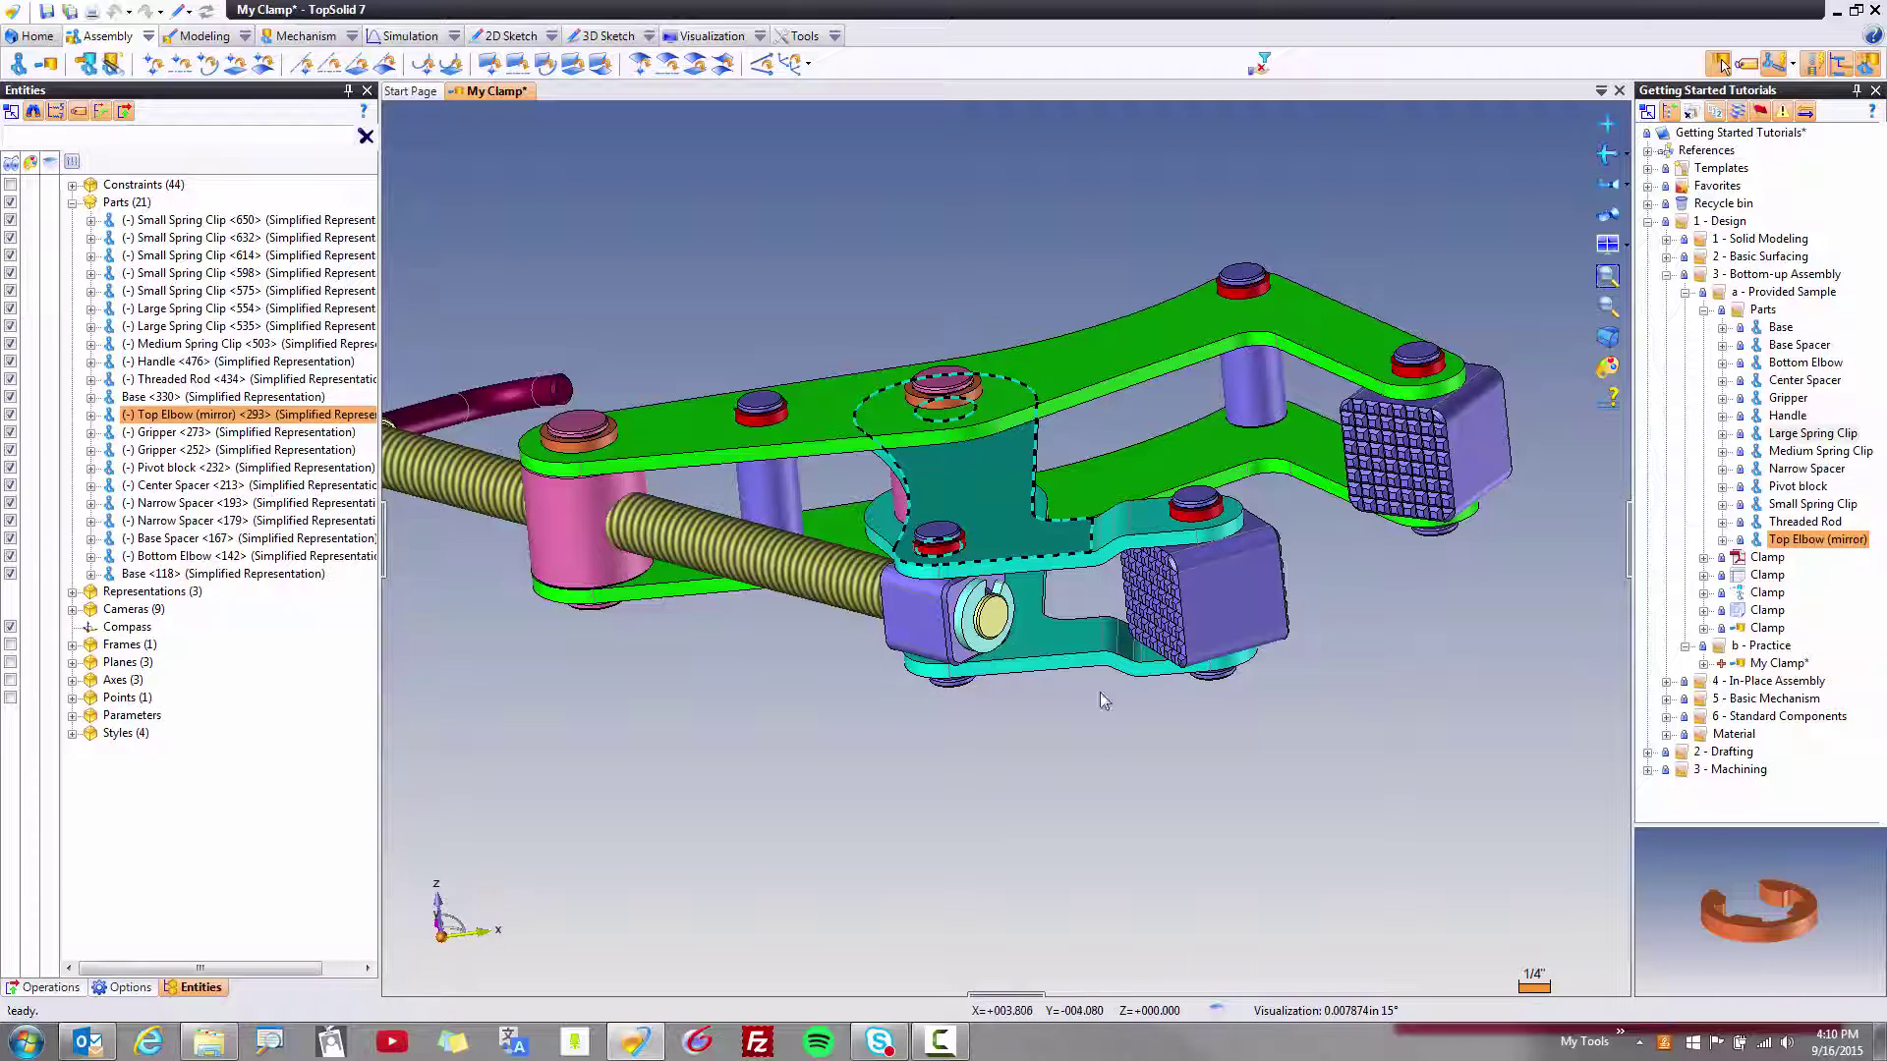
left_click(1067, 791)
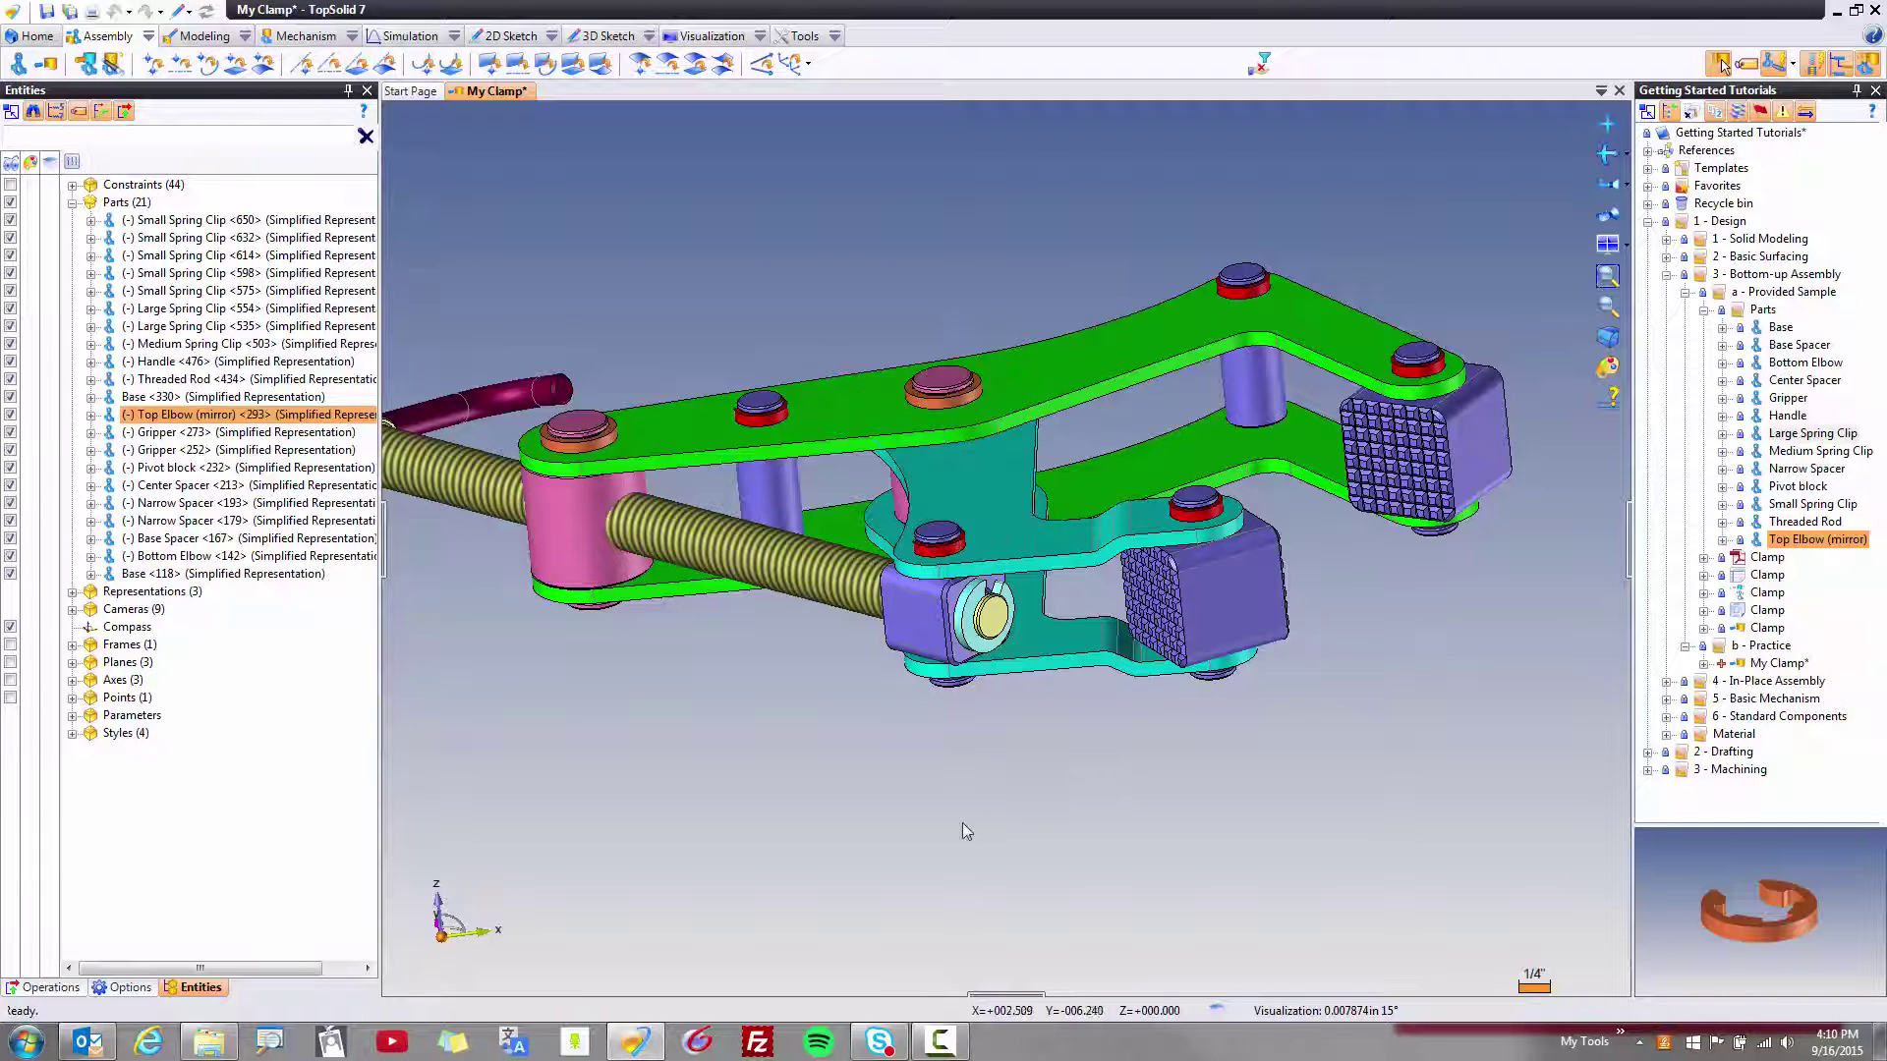
middle_click_drag(963, 823, 465, 639)
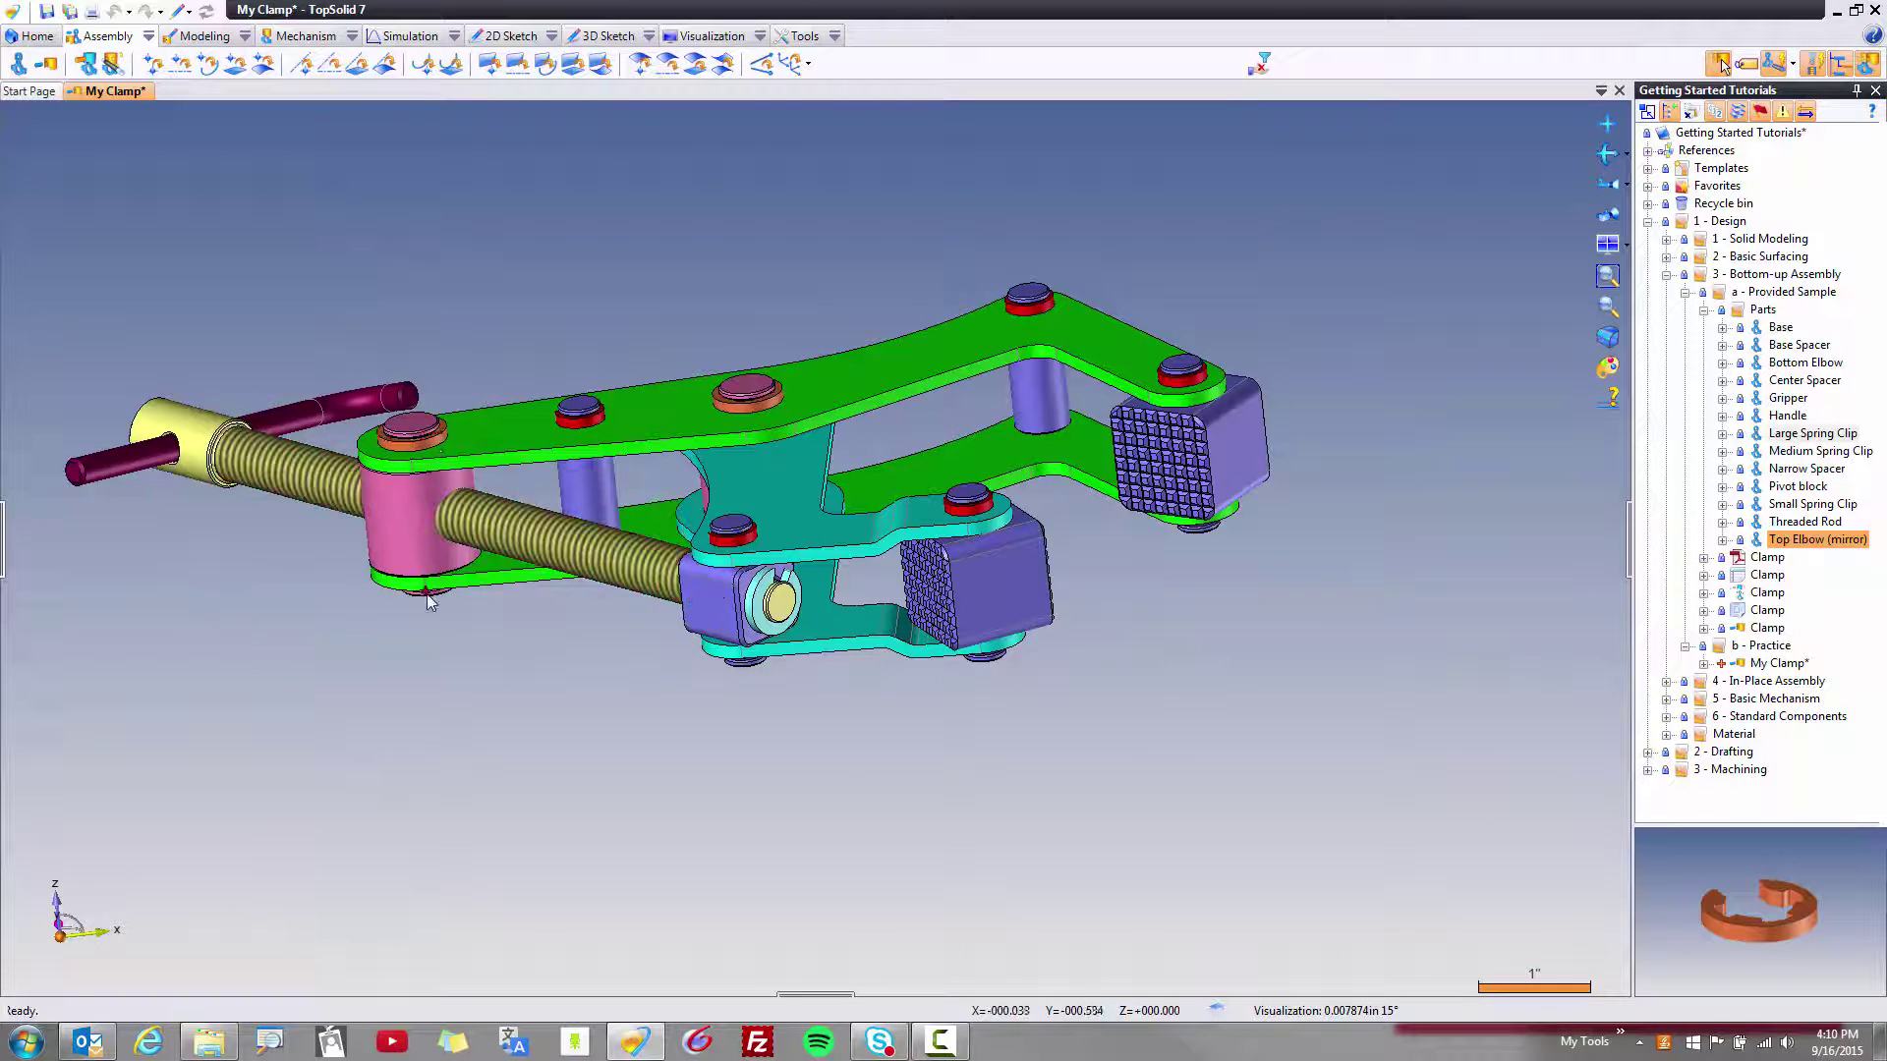
Create a Tools midplane between the clamp's top face and bottom face.
left_click(803, 37)
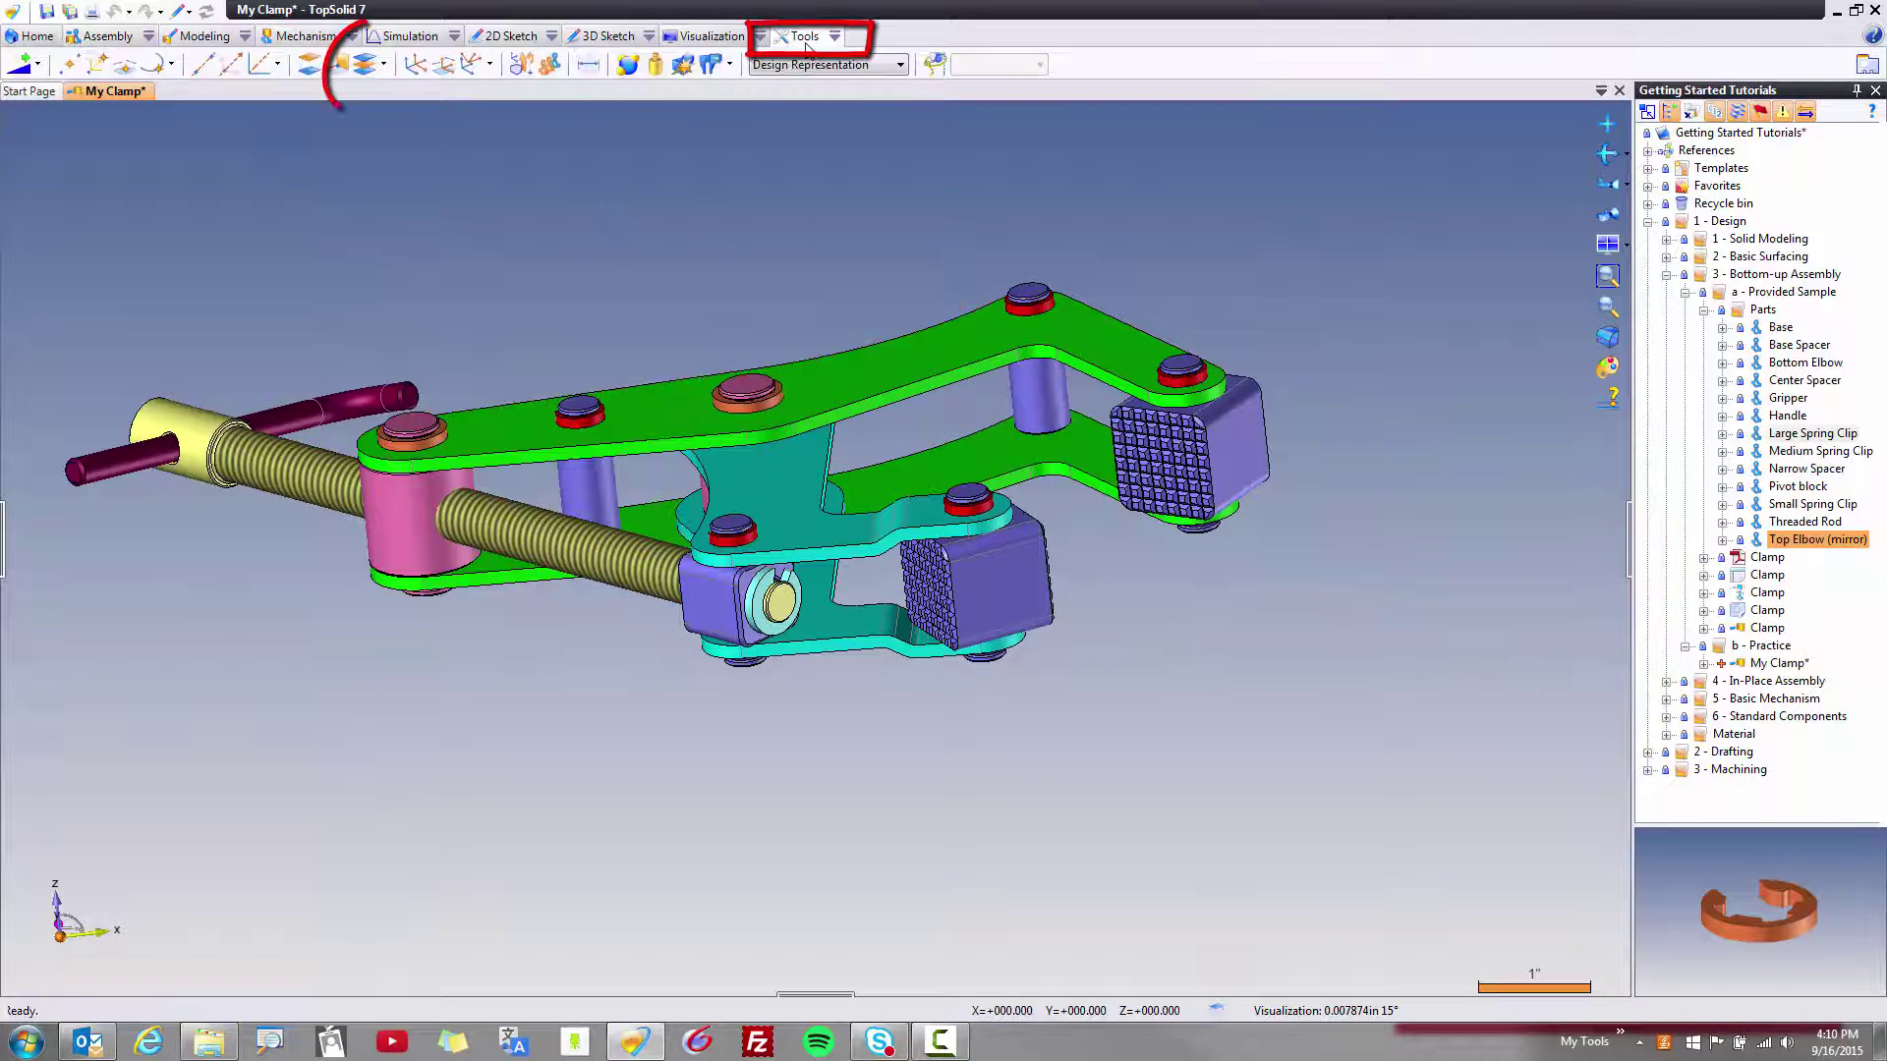
left_click(370, 69)
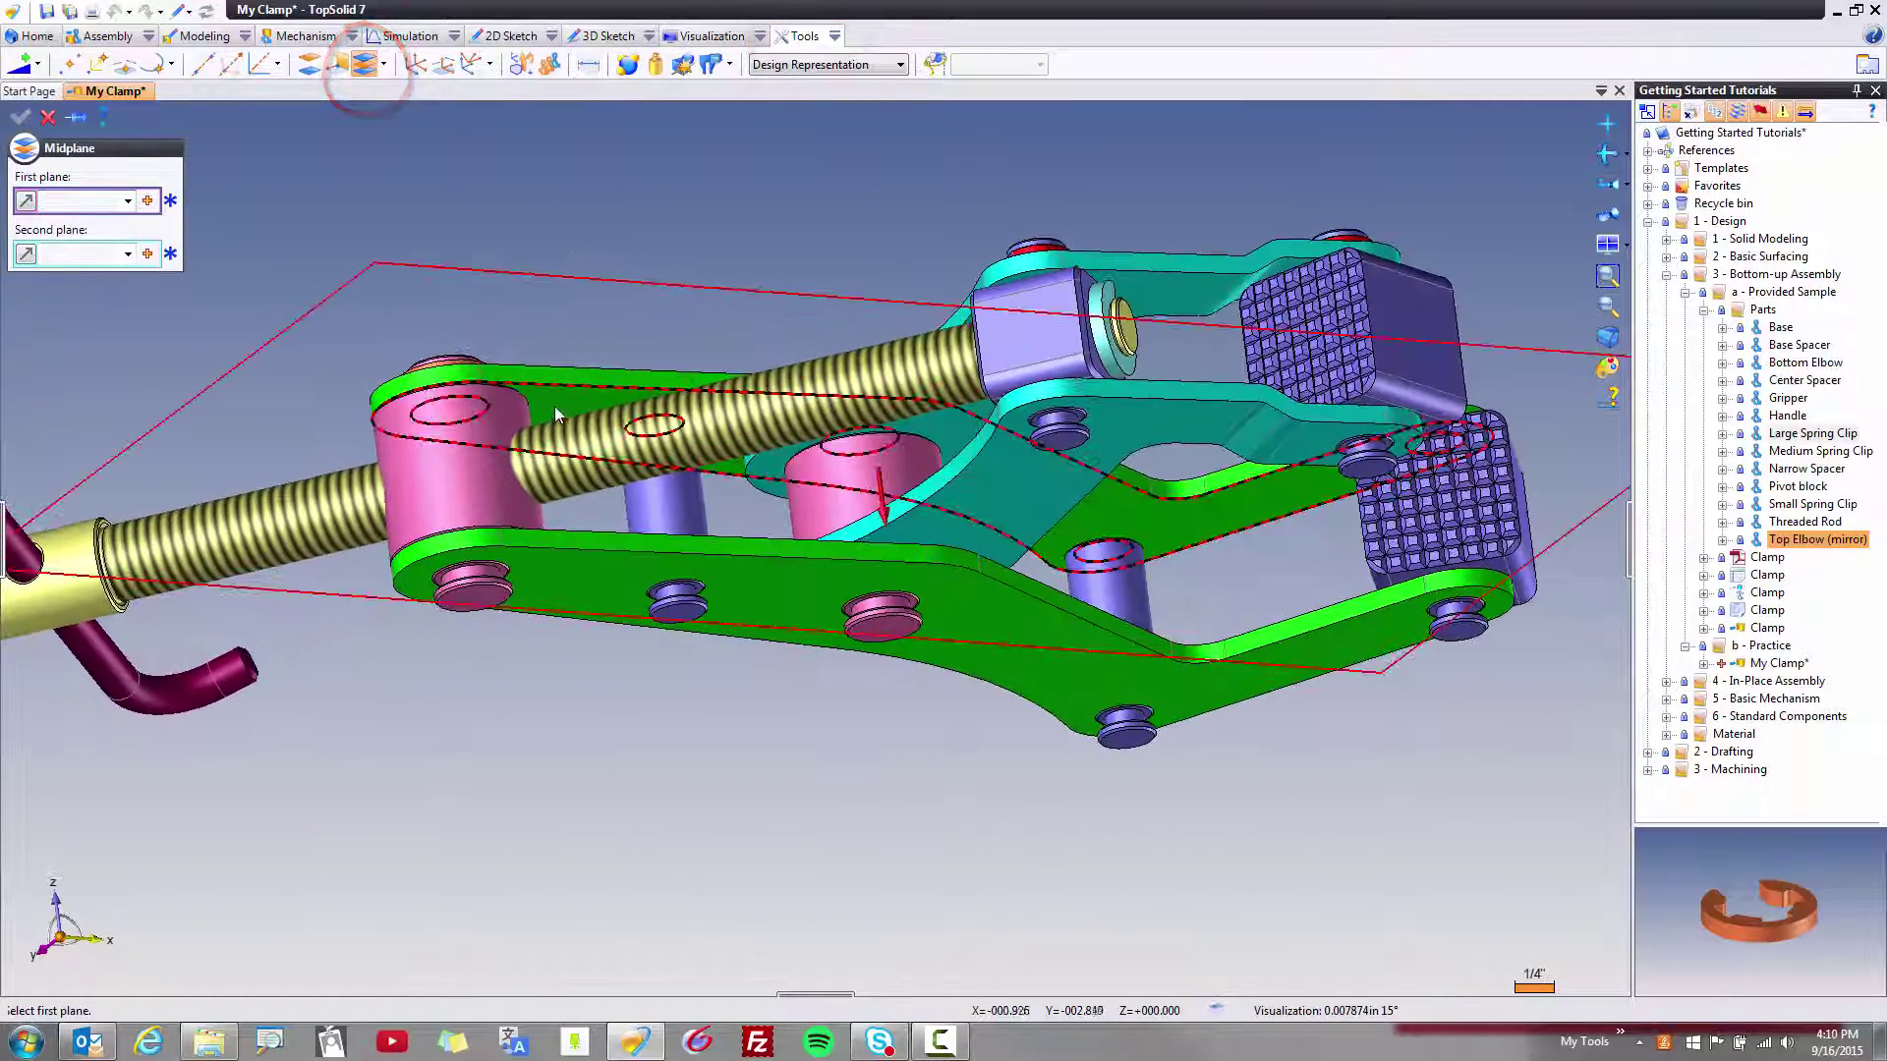
left_click(554, 405)
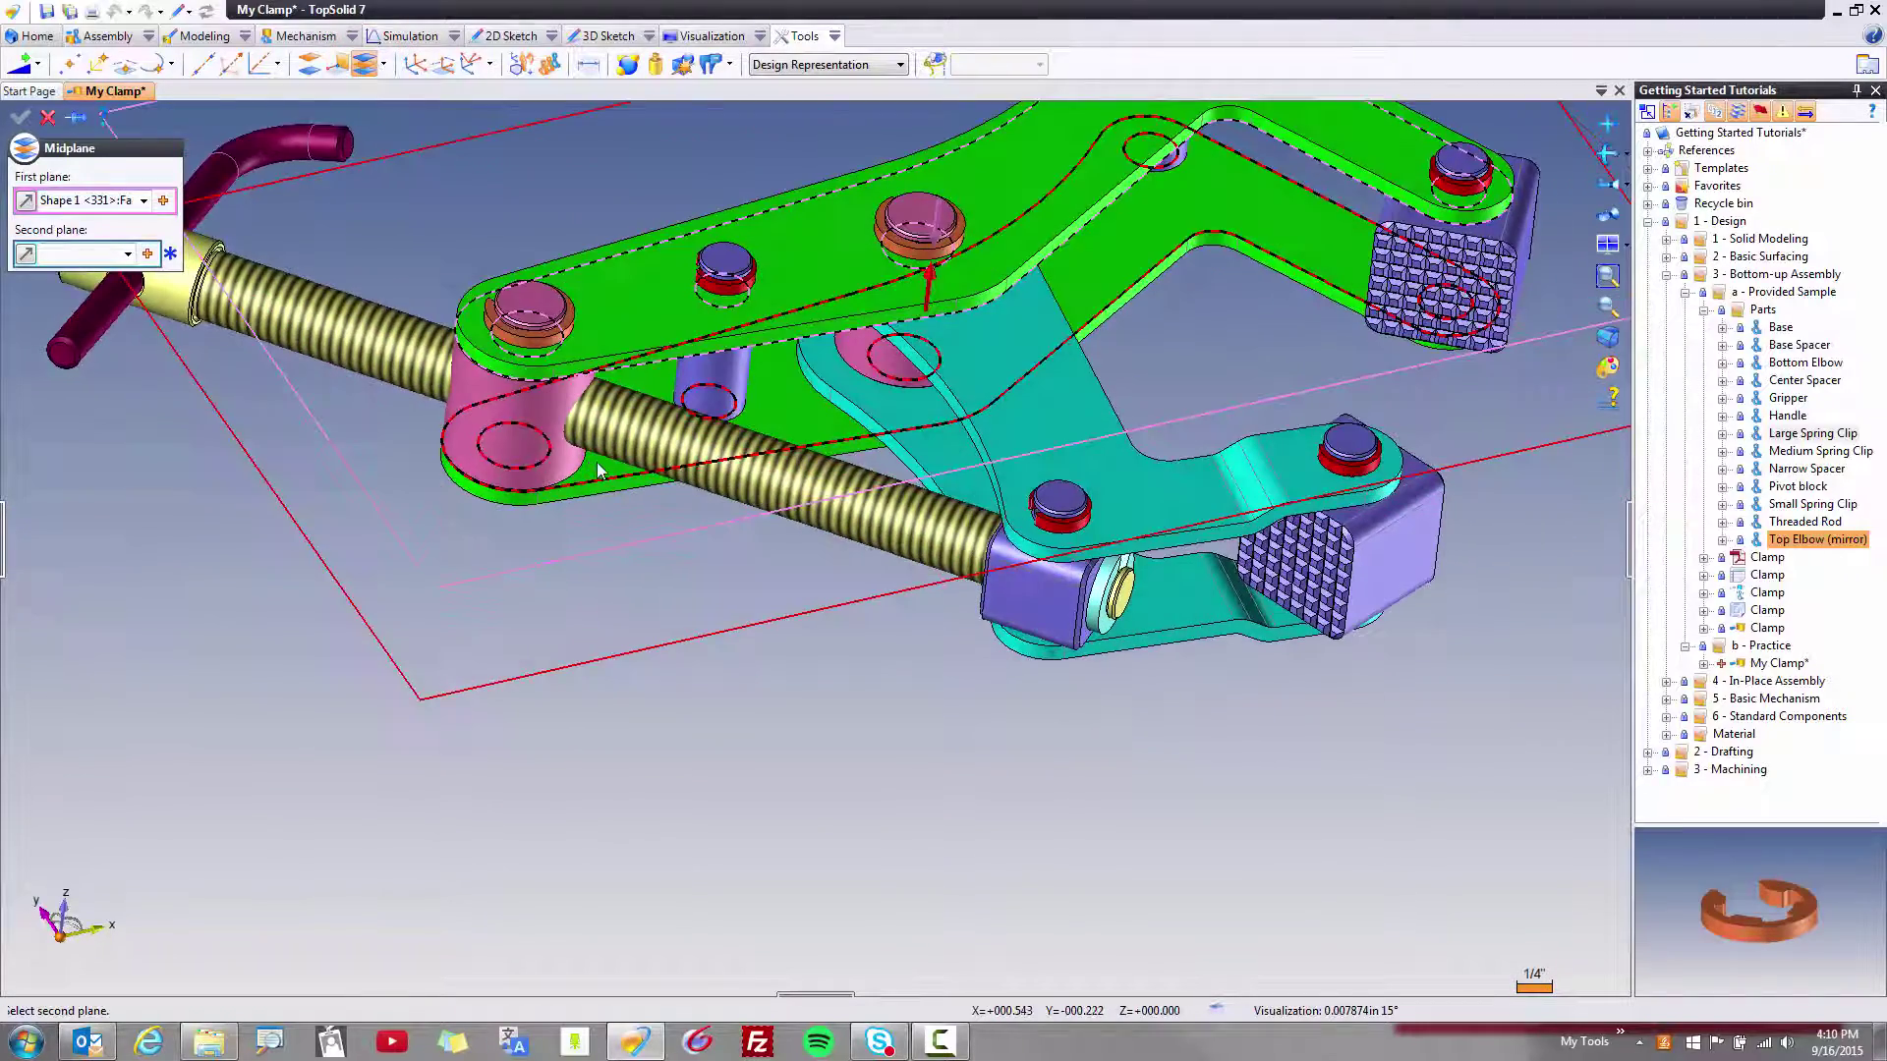
left_click(592, 649)
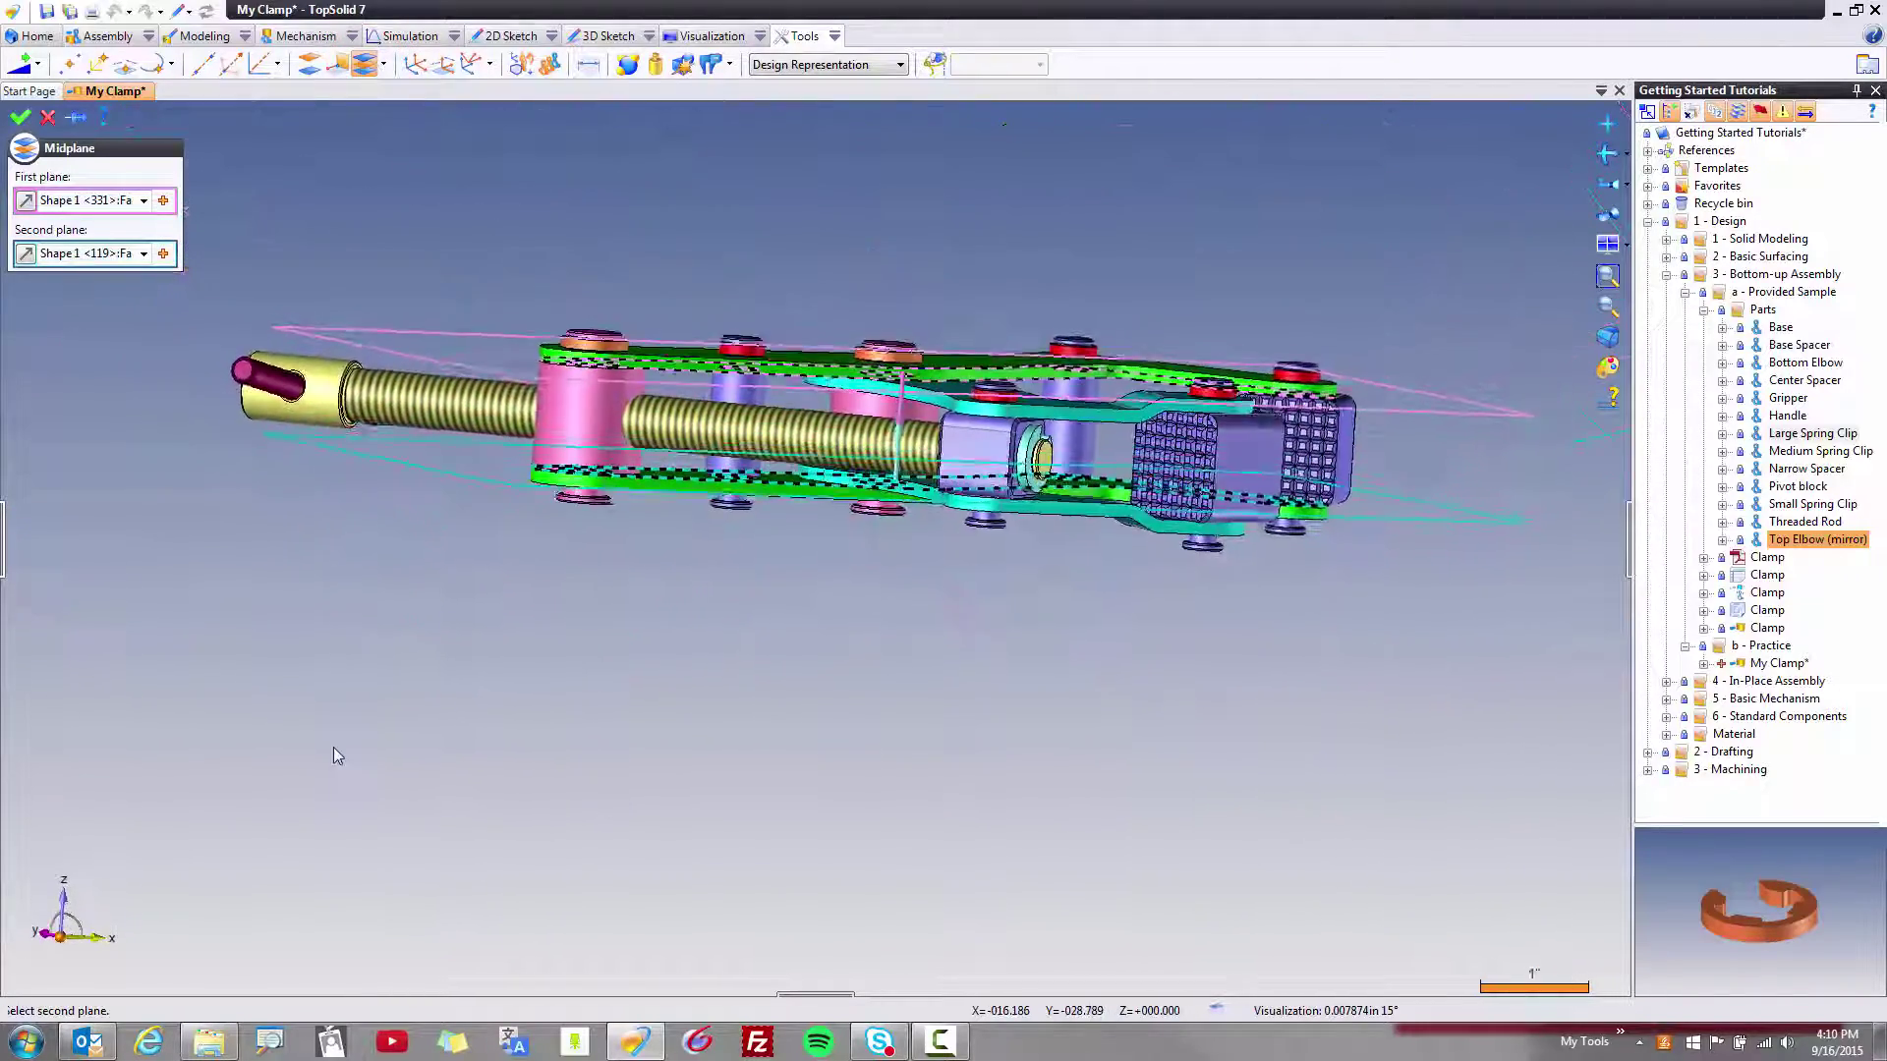
key("Return")
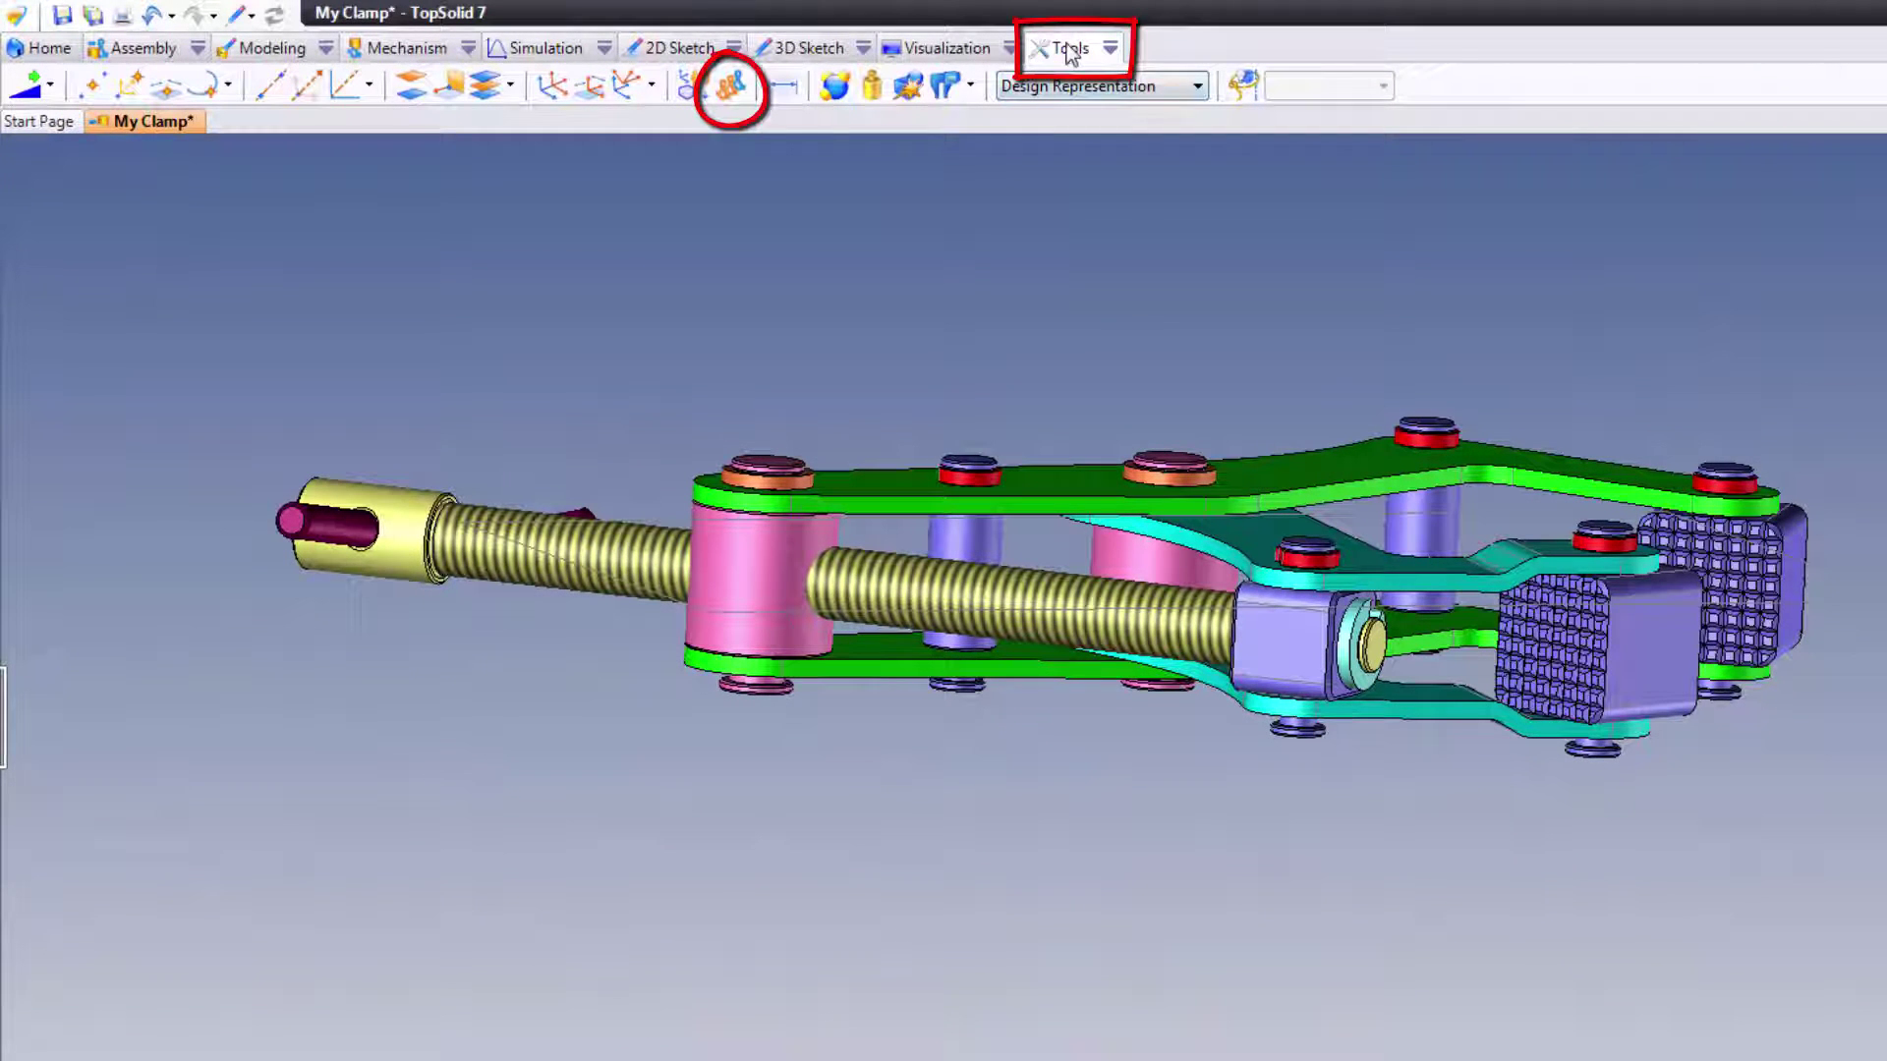
Start a repetition with the two large and five small spring clips selected.
left_click(727, 86)
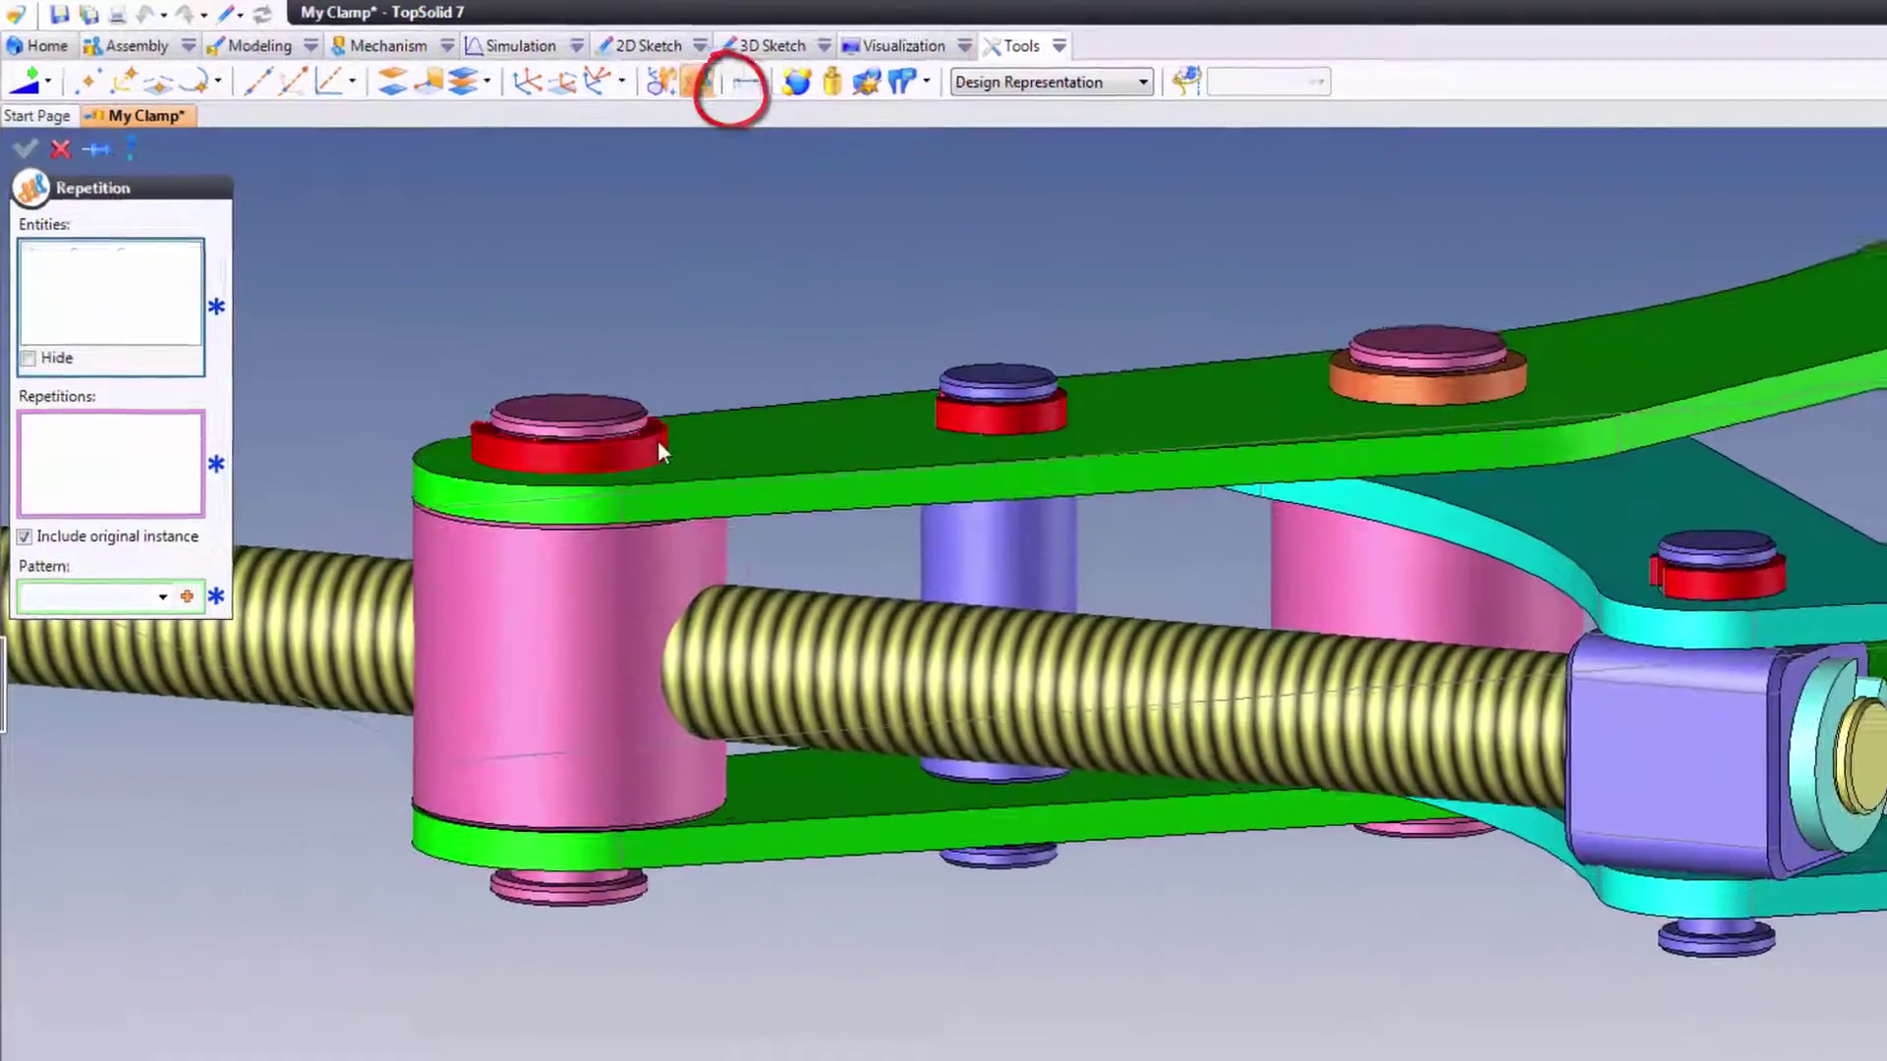
left_click(590, 433)
left_click(932, 392)
left_click(1325, 339)
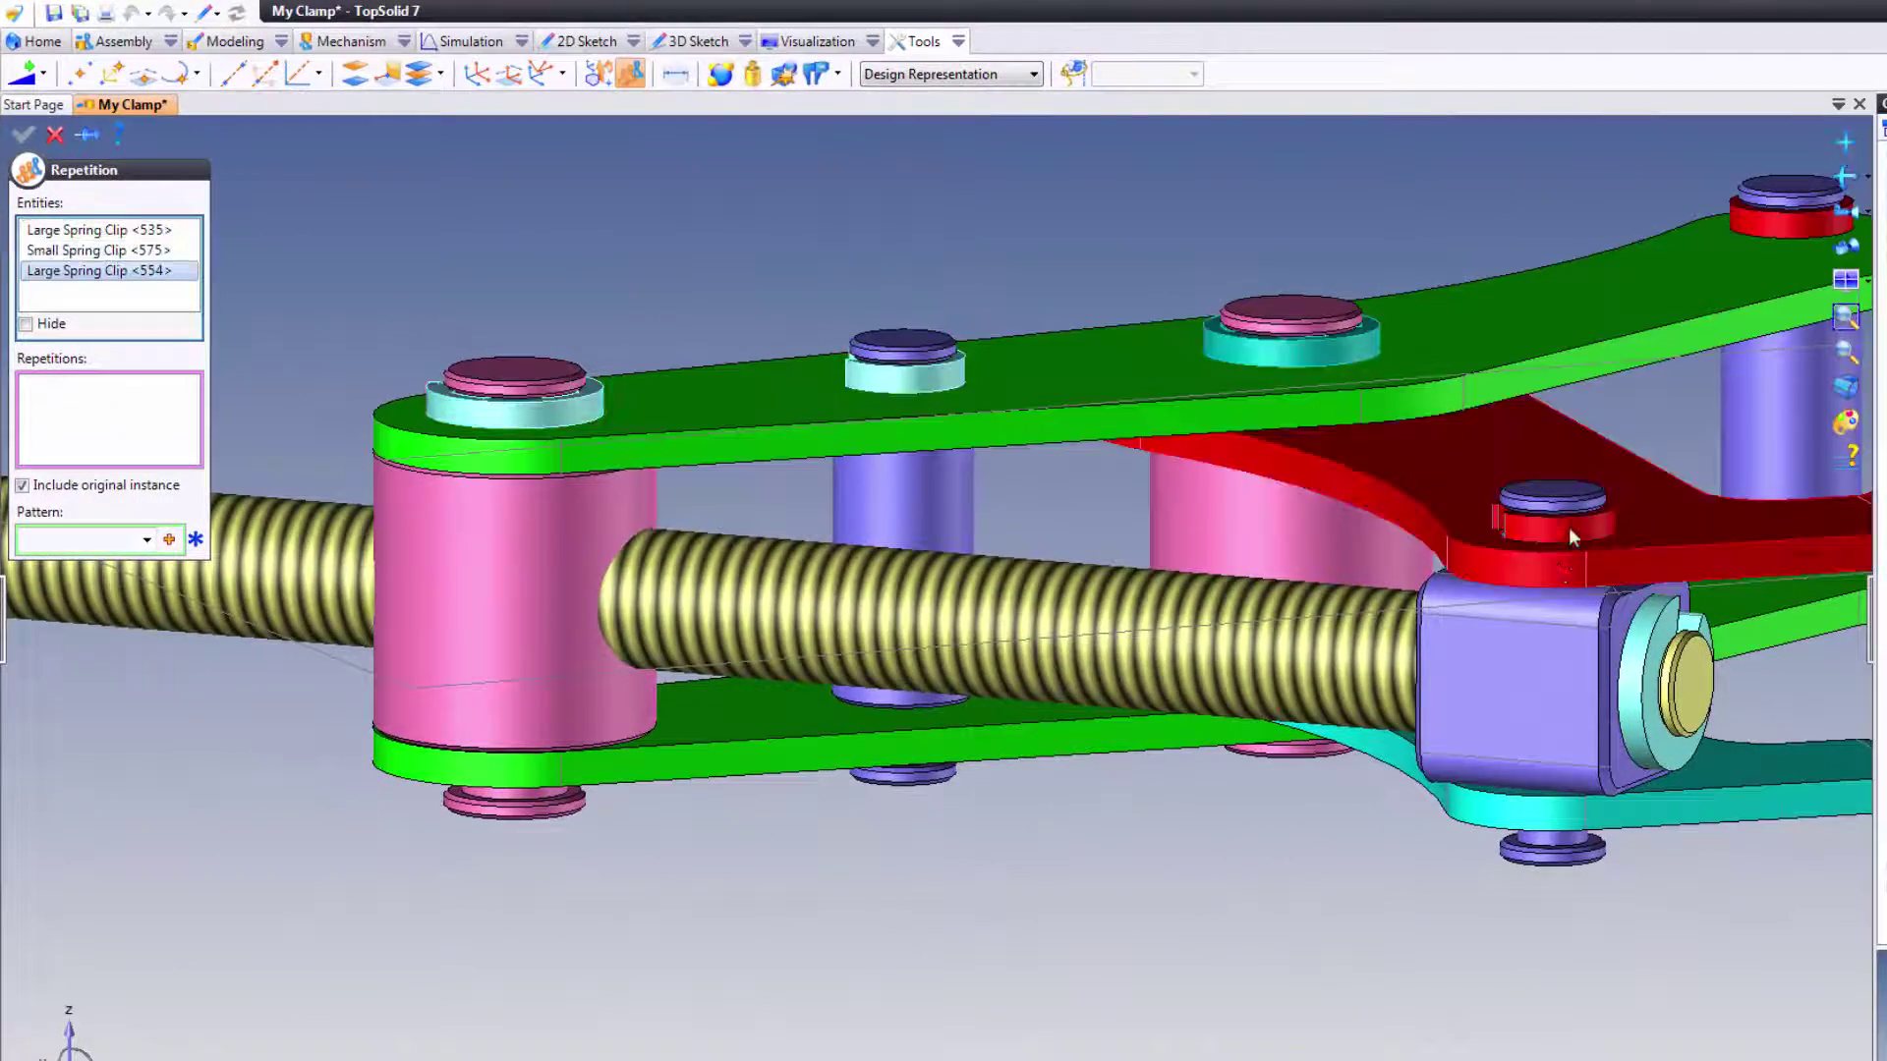
left_click(1594, 531)
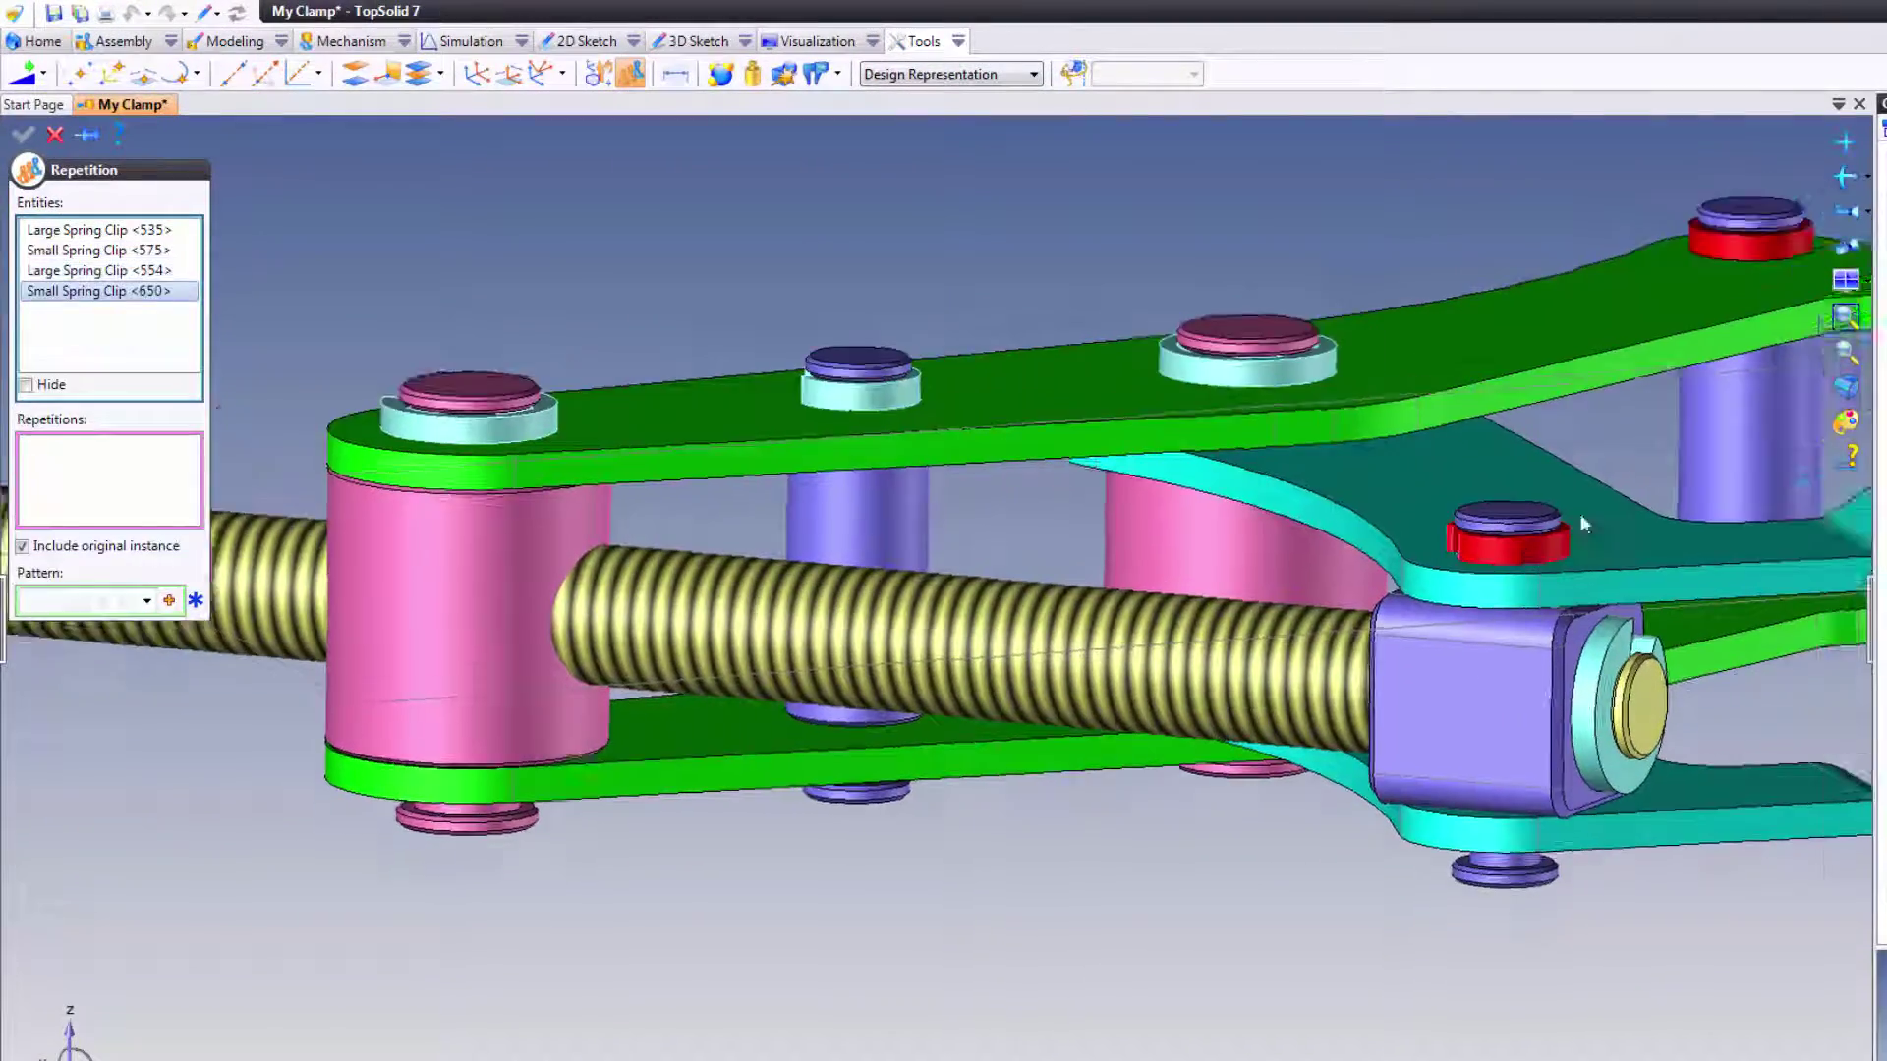
left_click(1400, 350)
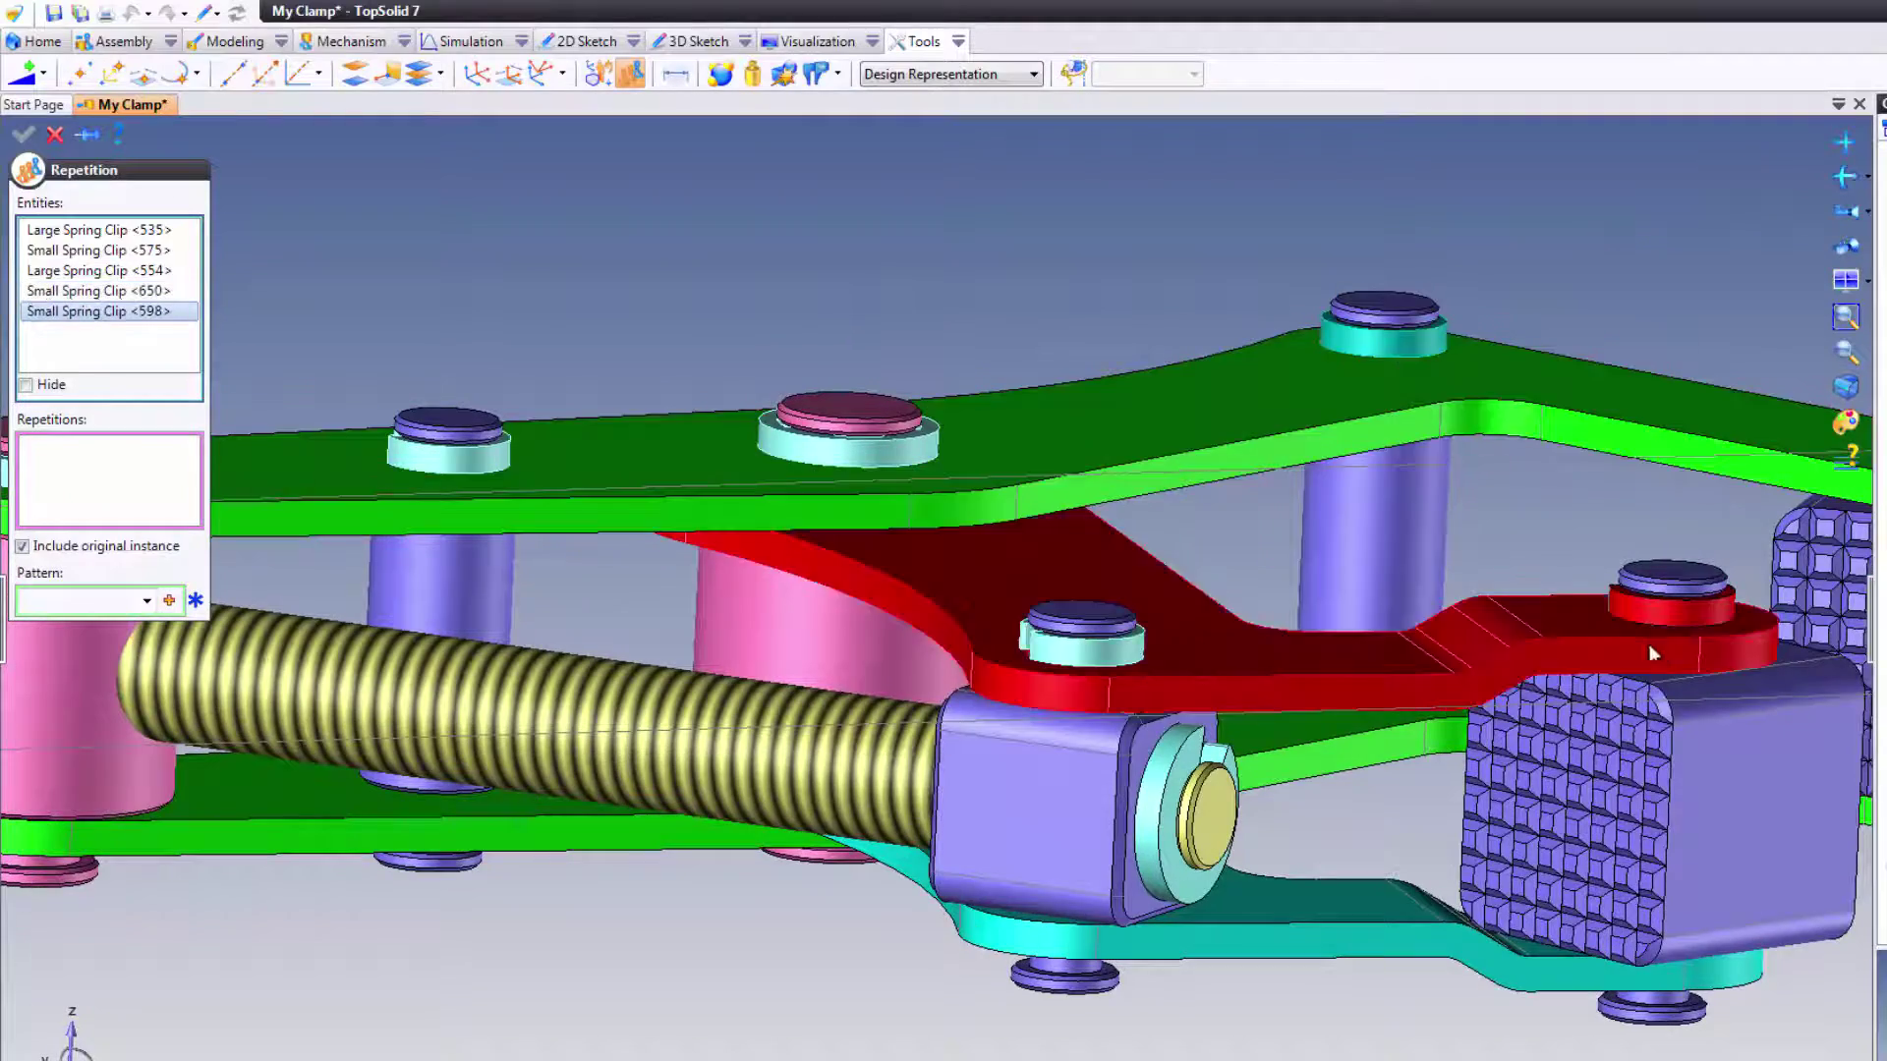
left_click(1684, 609)
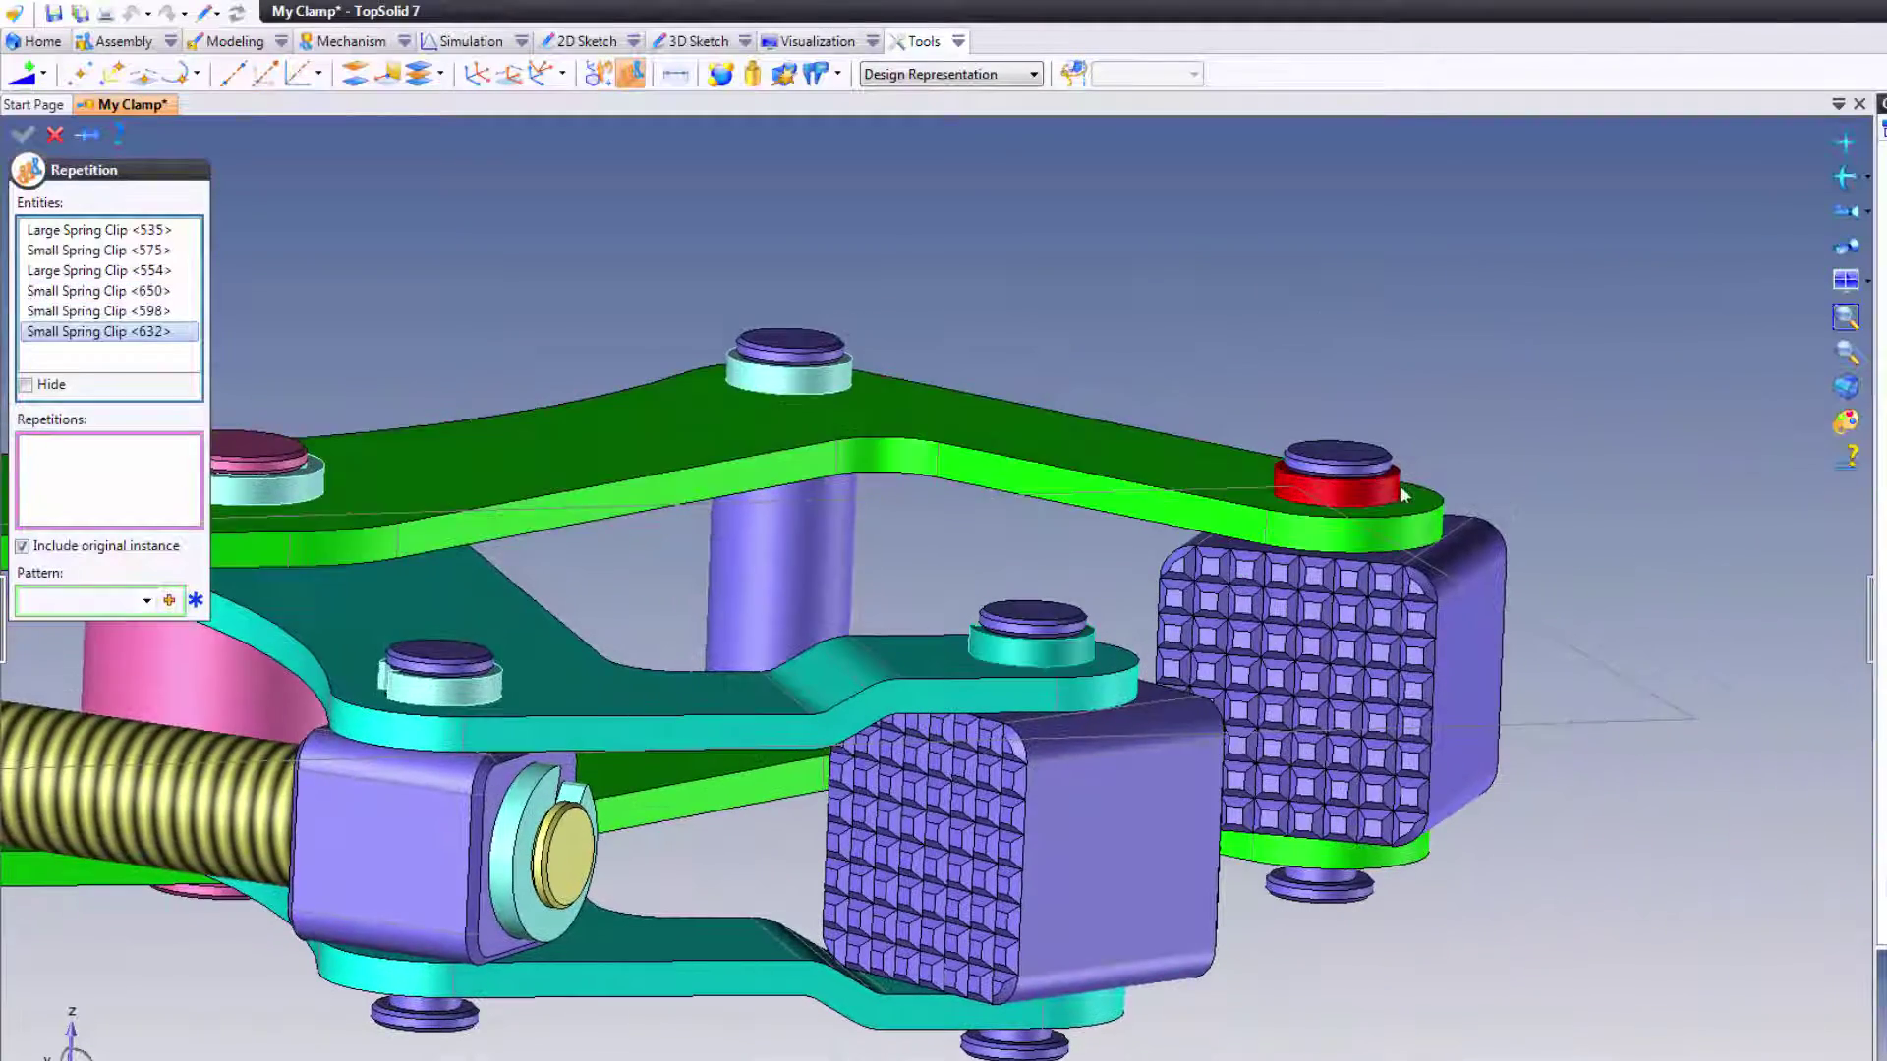
left_click(1401, 494)
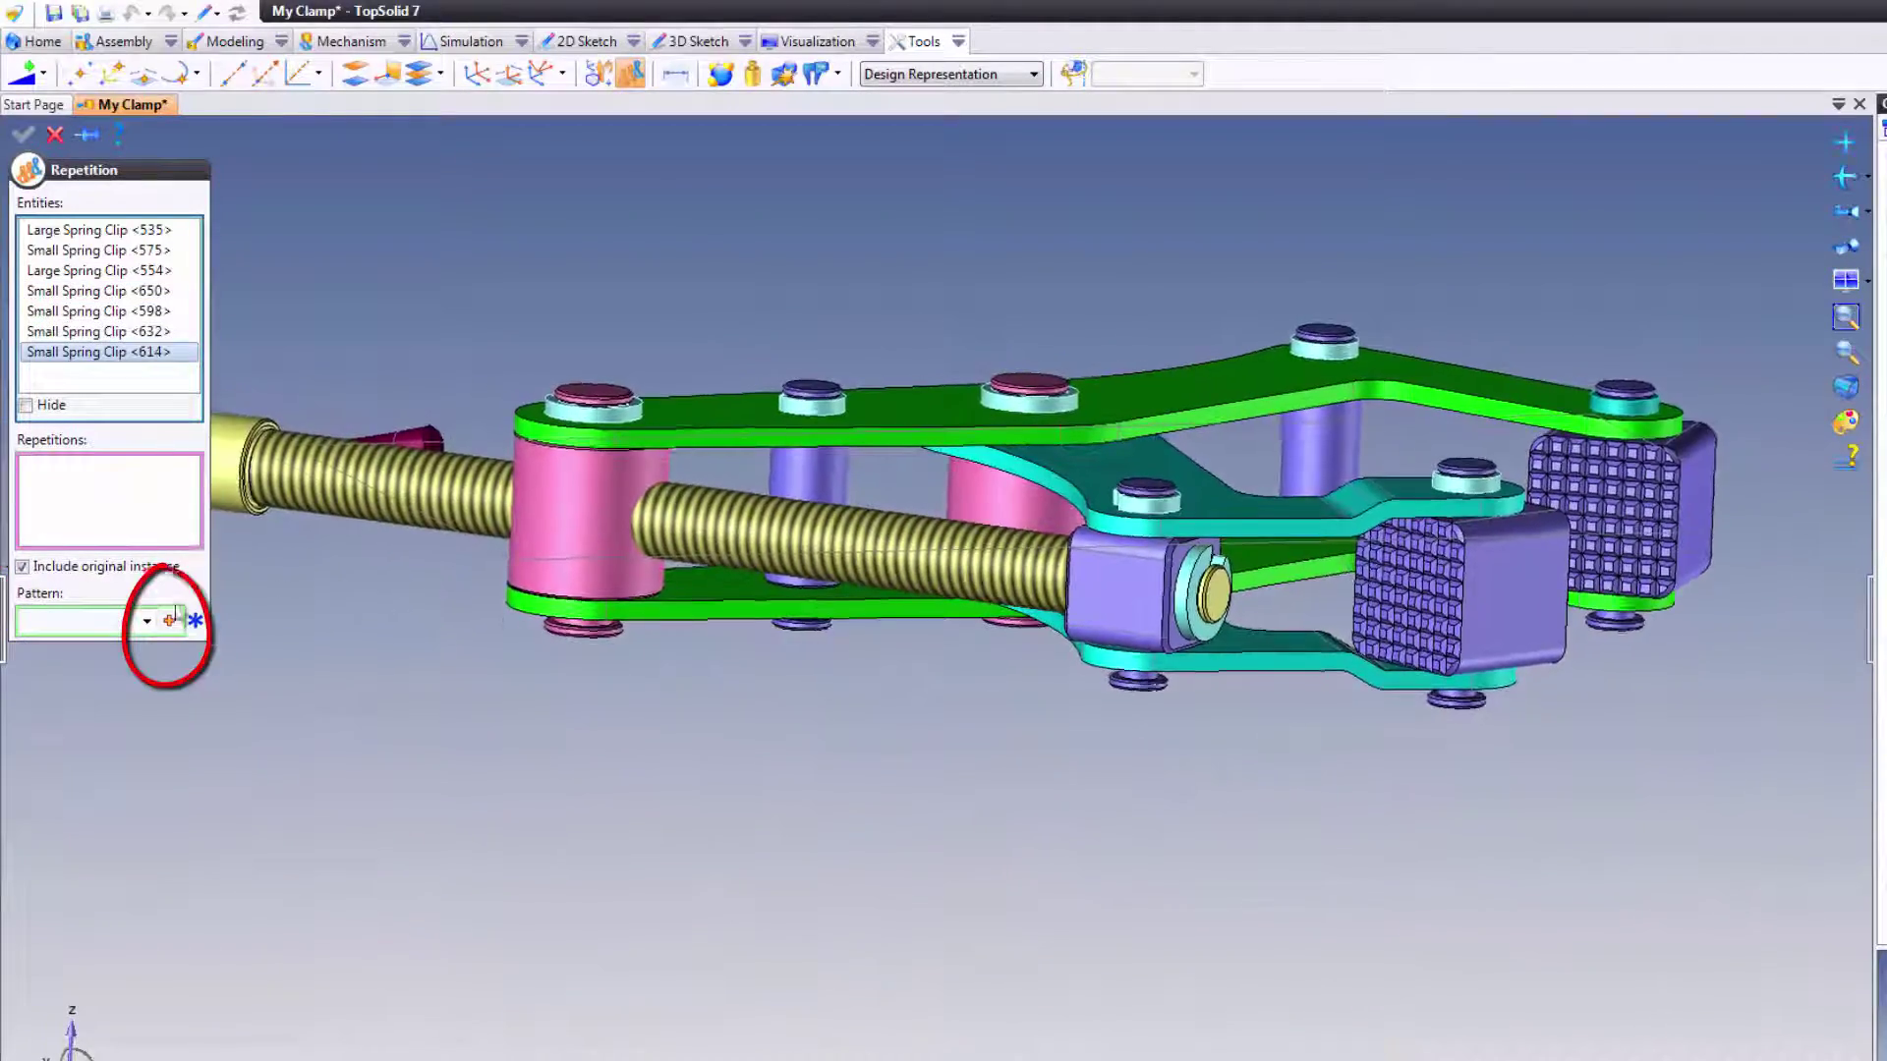
Add a new symmetrical pattern about Plane 1 to the repetition.
left_click(171, 621)
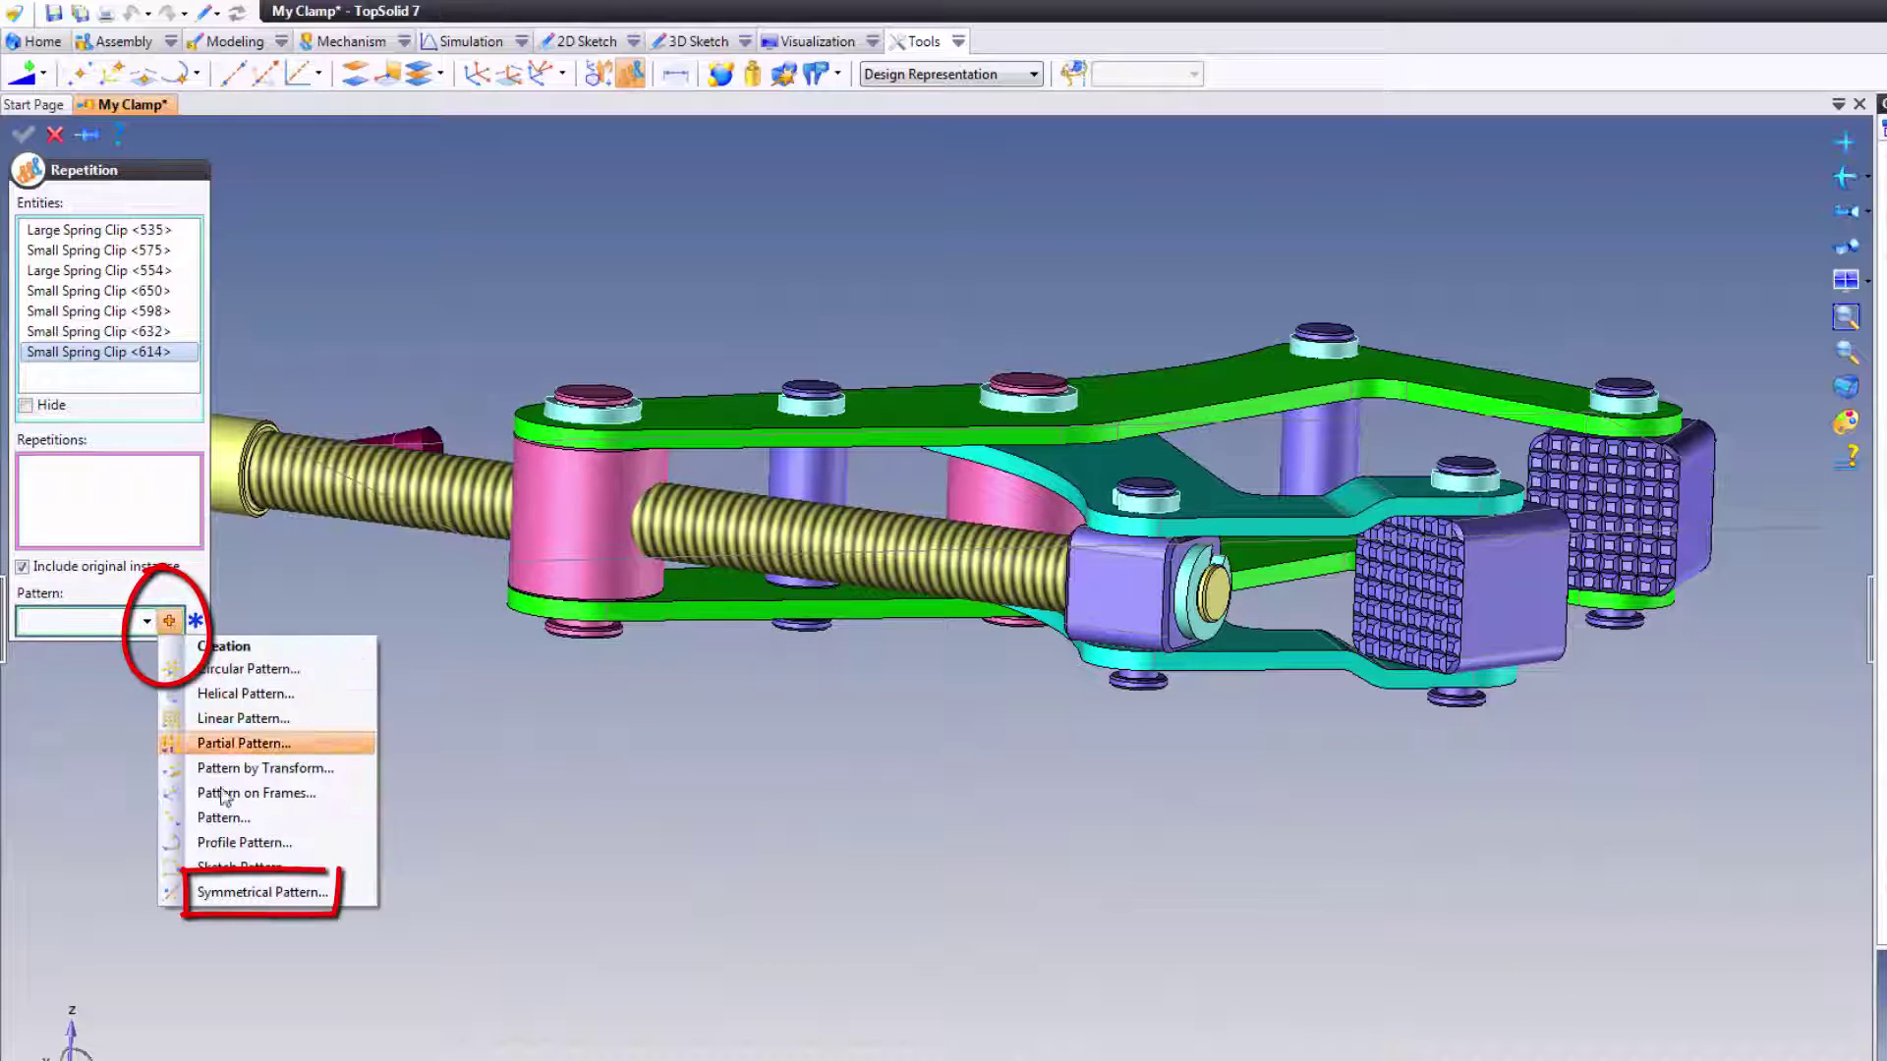
left_click(244, 896)
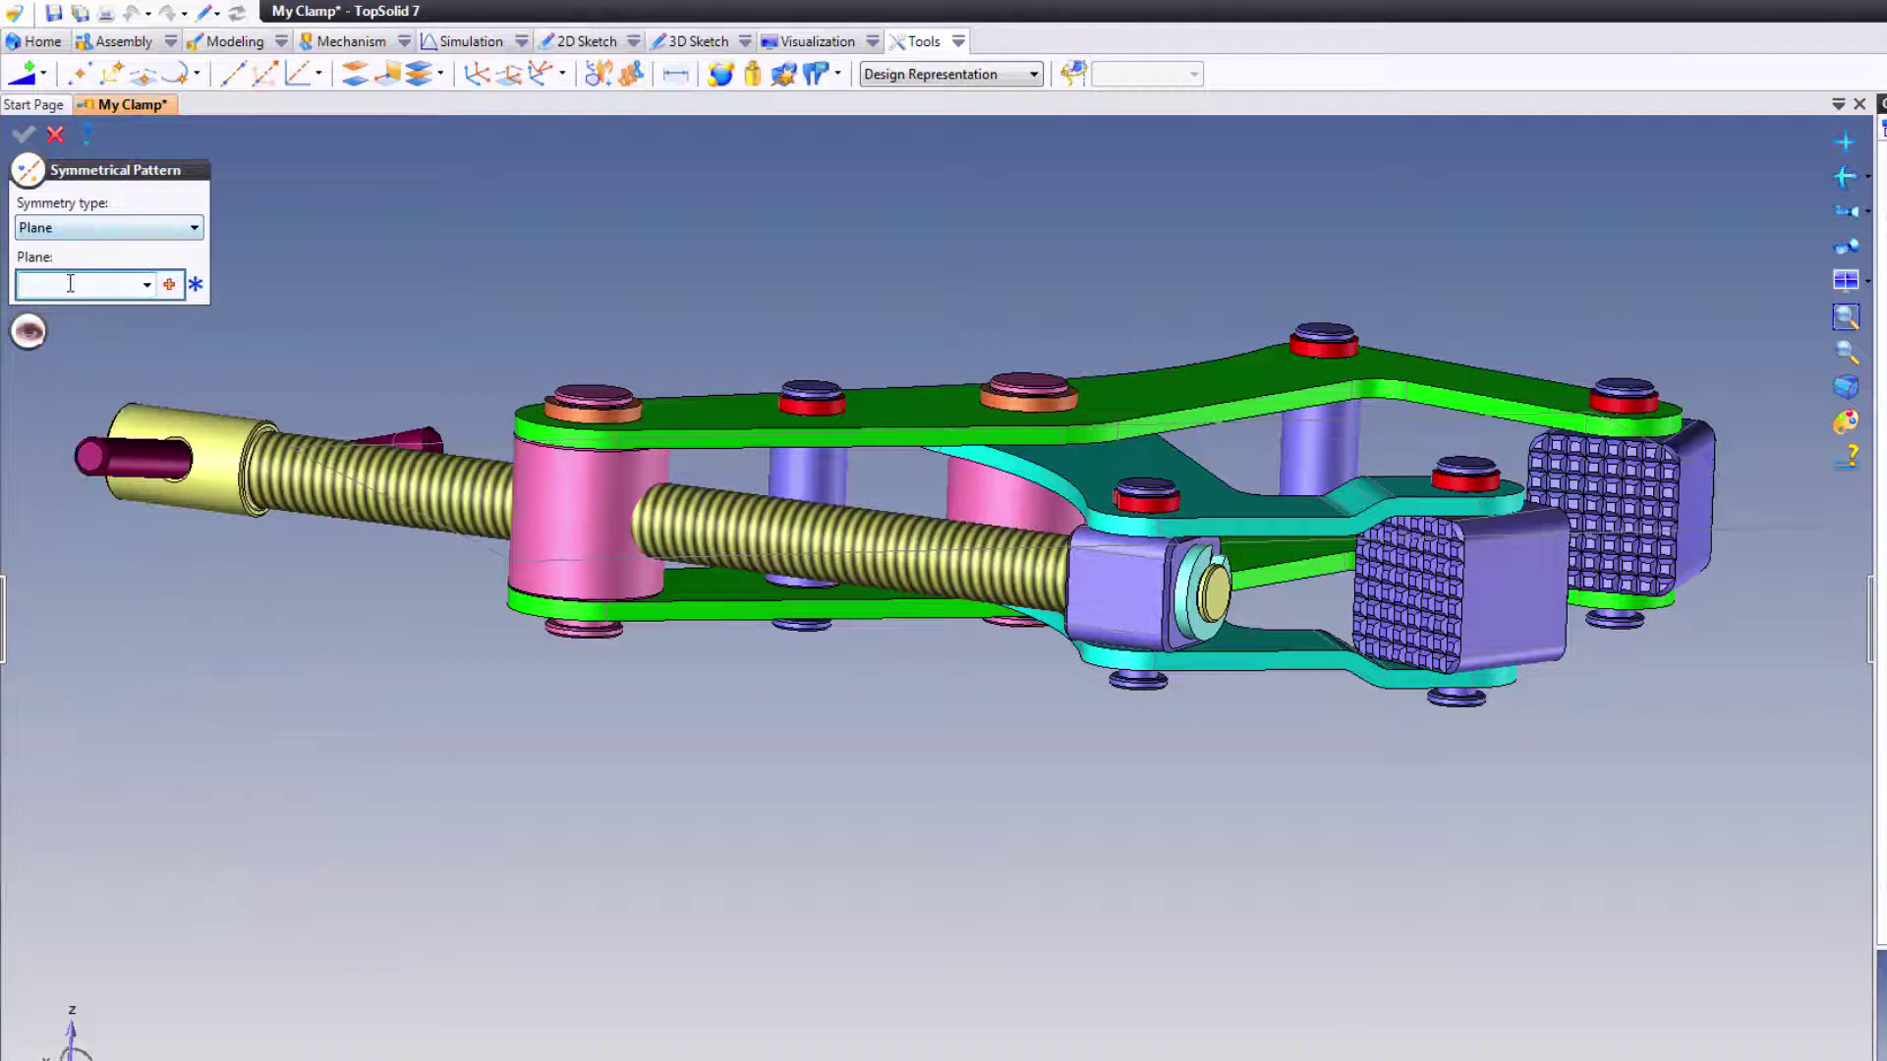
left_click(481, 539)
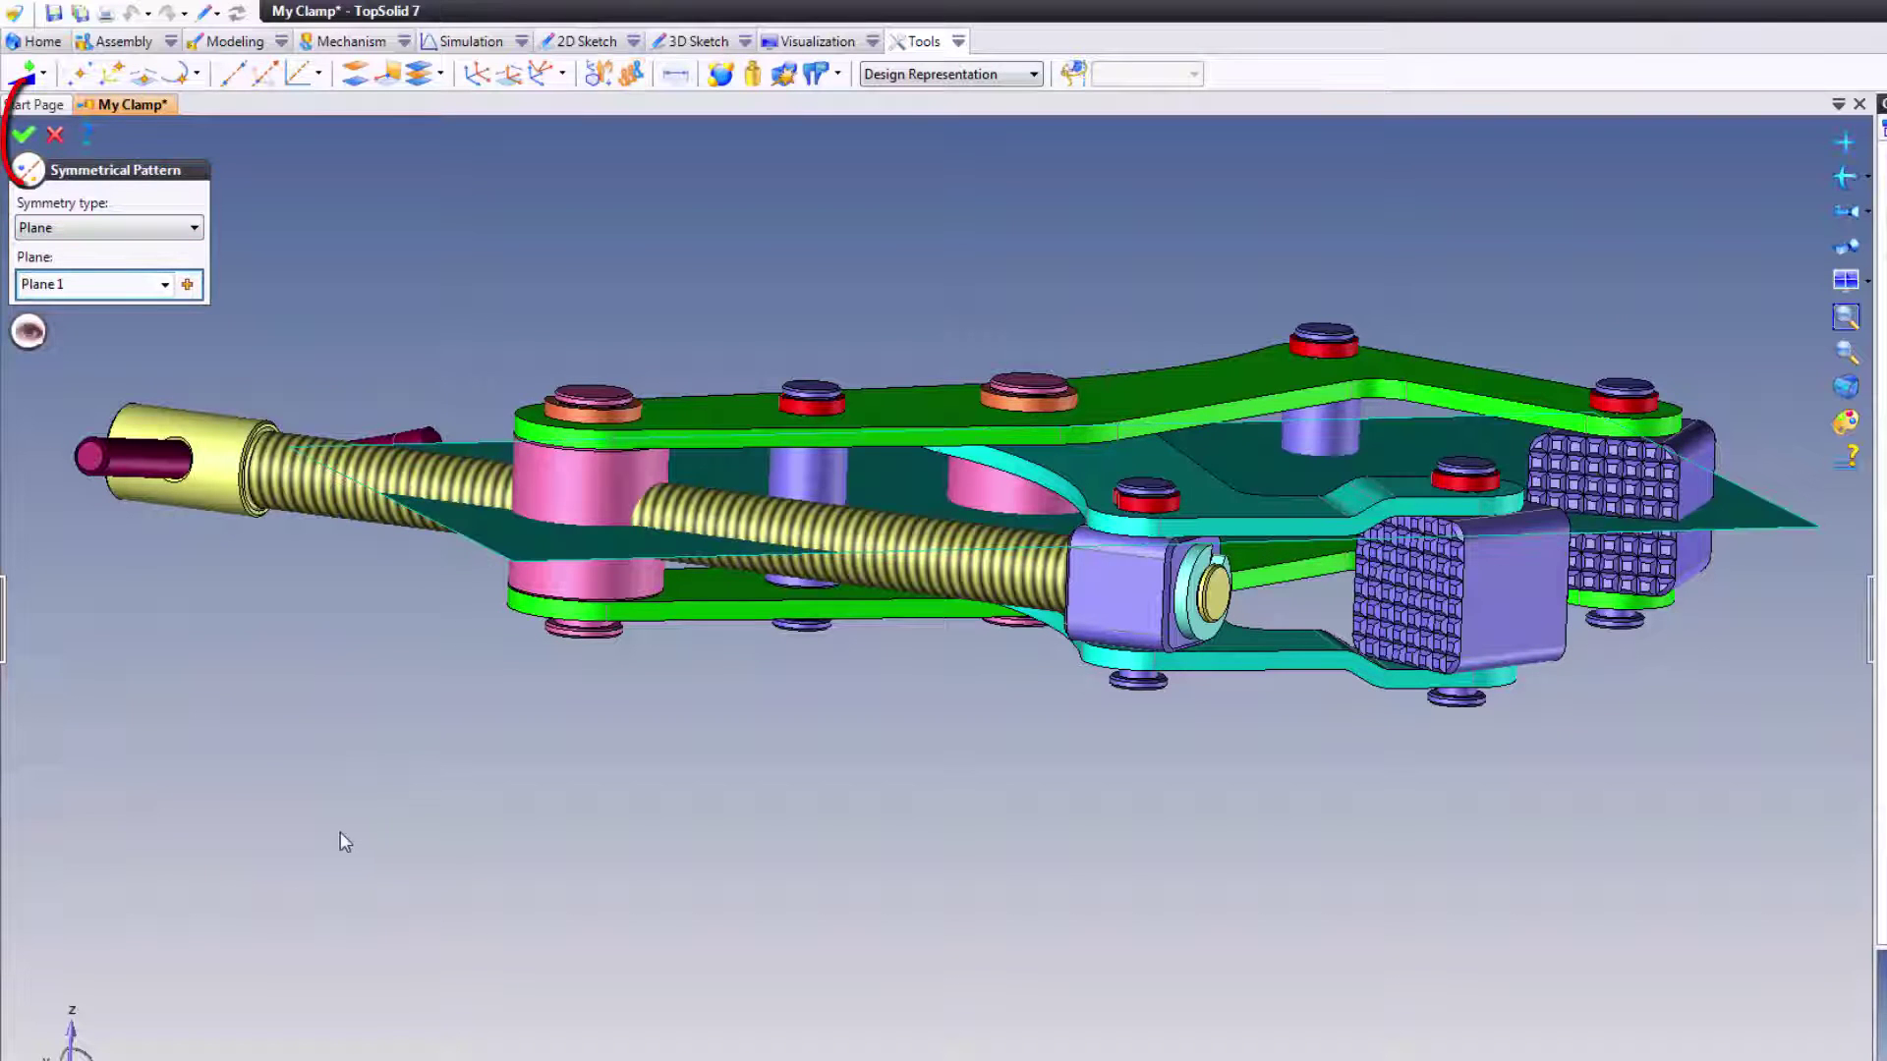
left_click(24, 134)
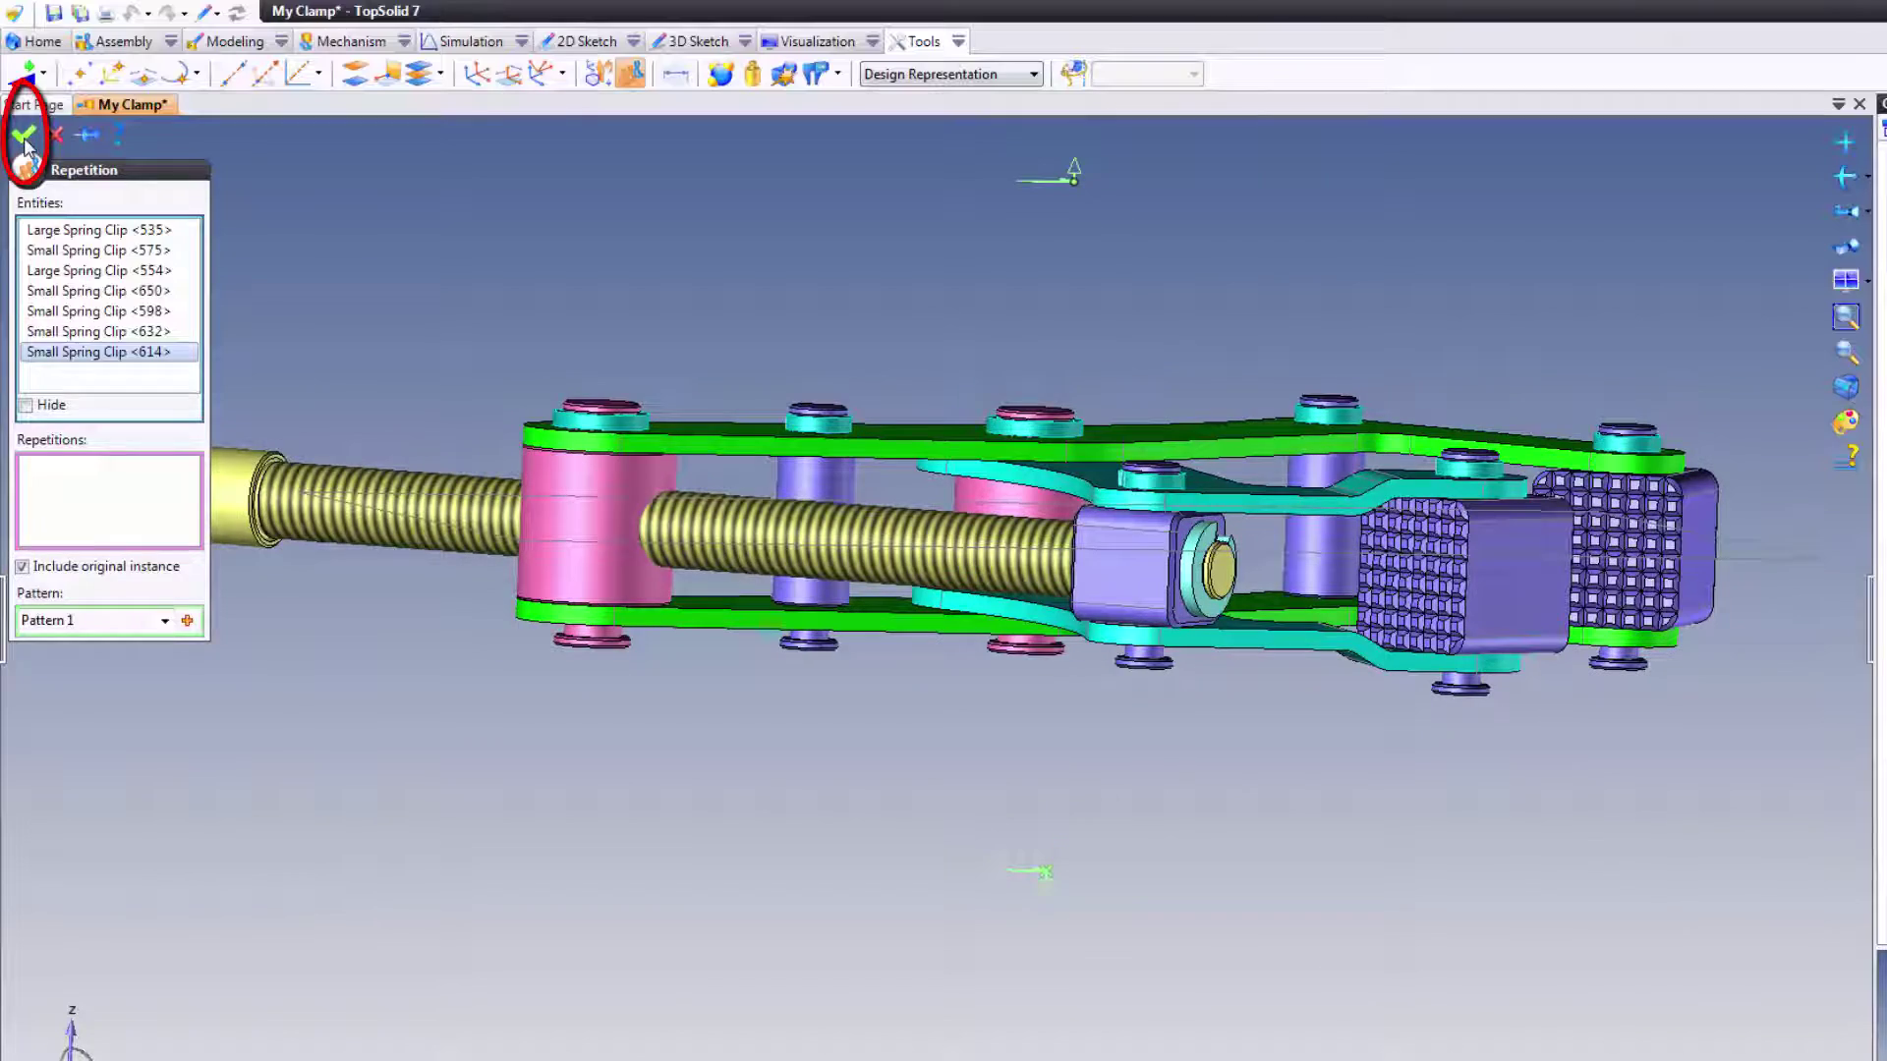
Apply the repetition to mirror the seven clips to the clamp's underside.
left_click(24, 135)
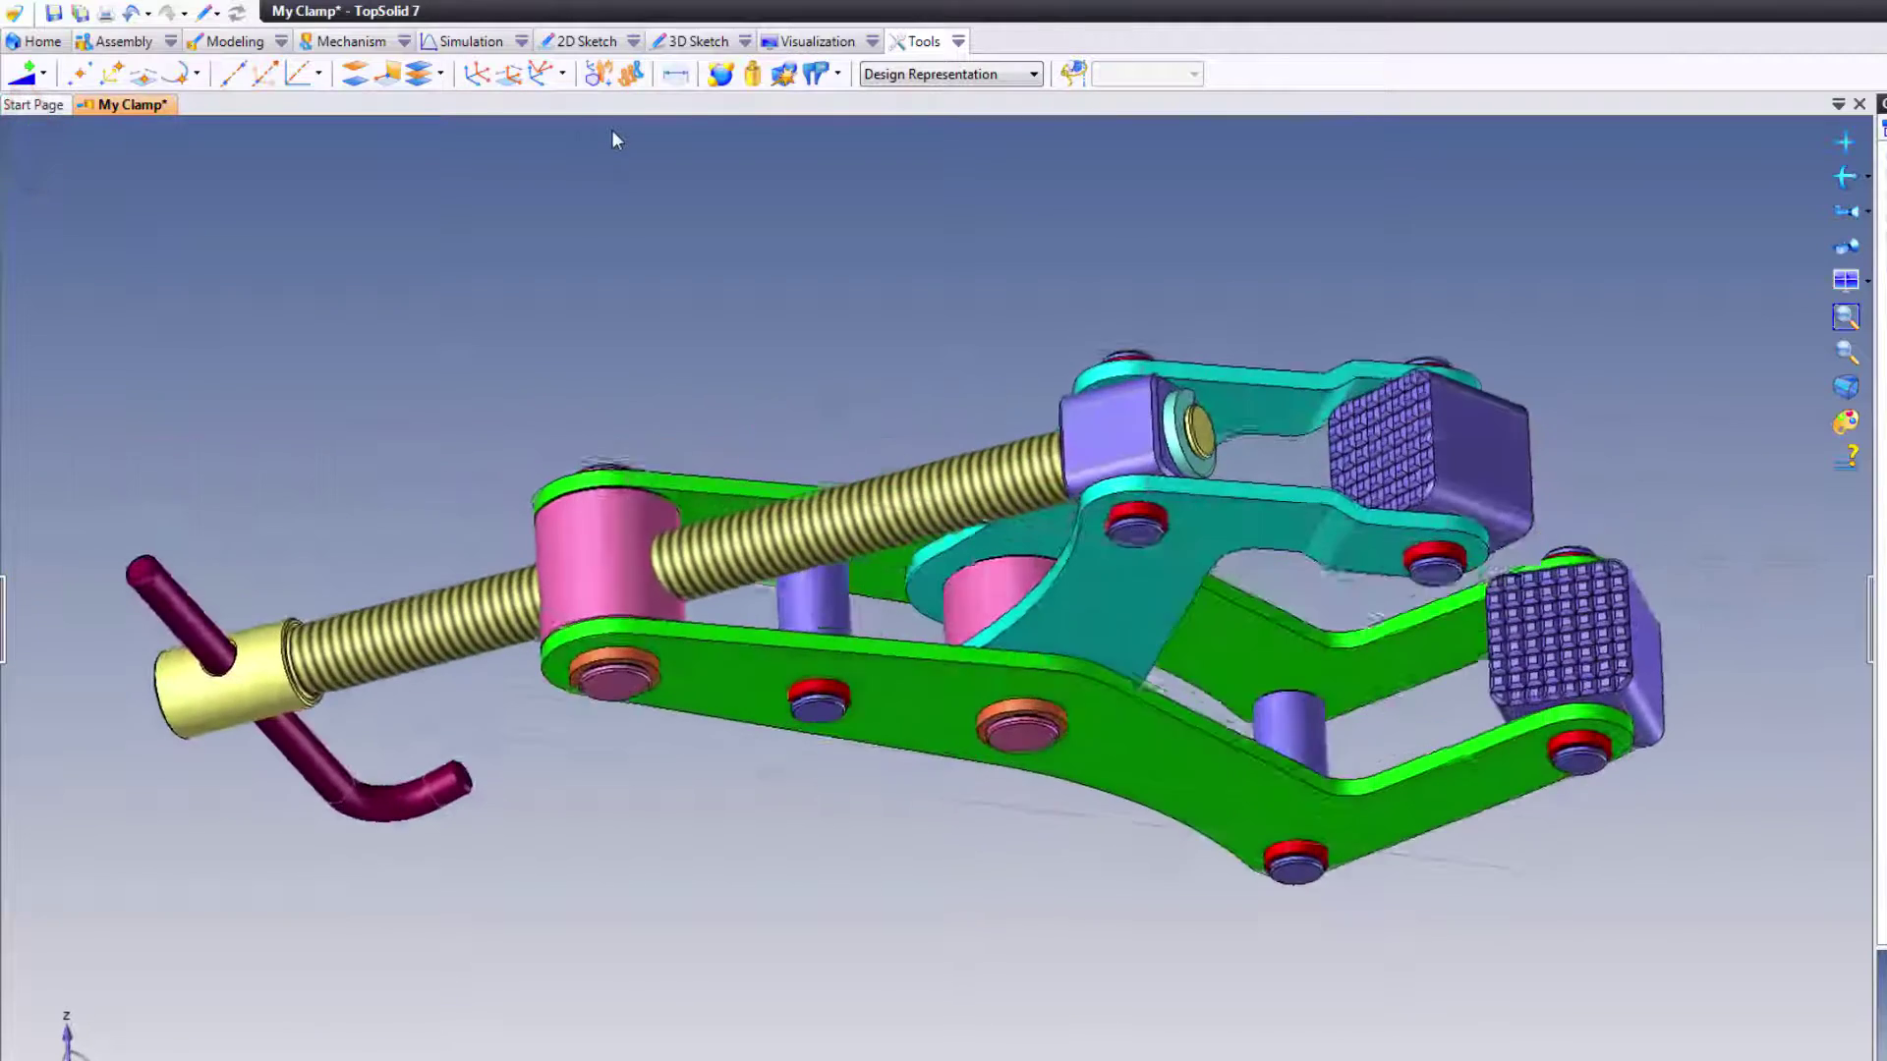